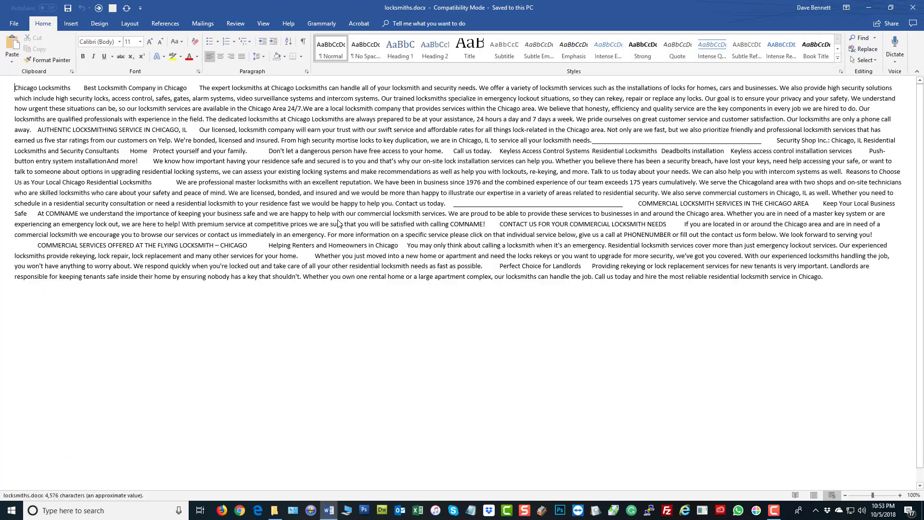
- Highlight the gap between "Chicago Locksmiths" and "Best Locksmith Company in Chicago" to inspect how the text sections are separated
left_click_drag(84, 88, 71, 88)
left_click(74, 89)
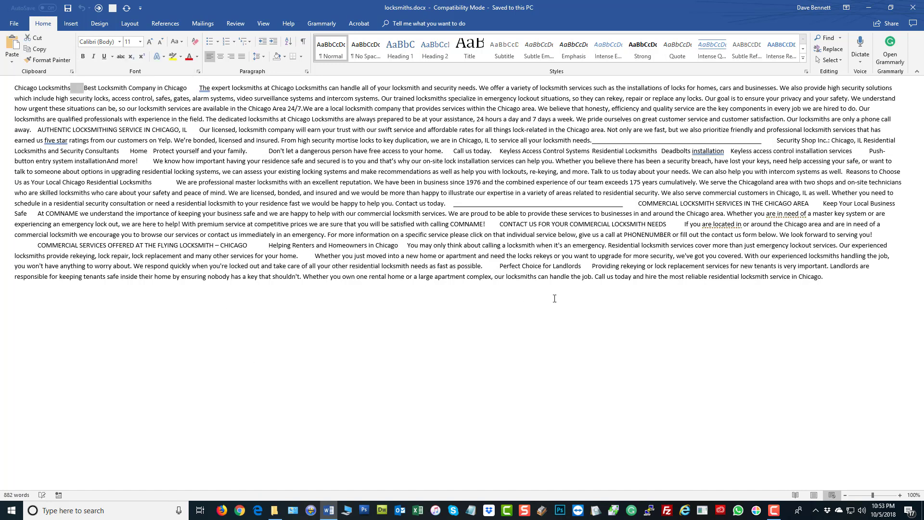
left_click(572, 338)
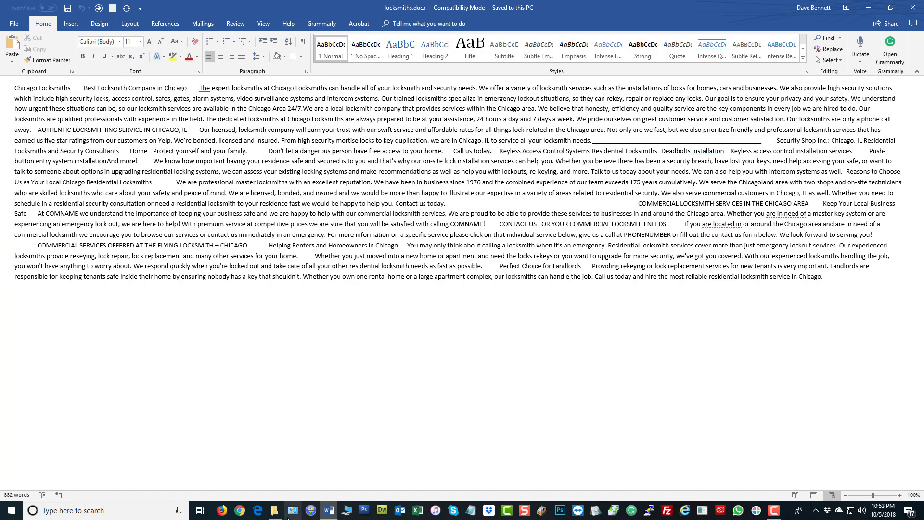
- Switch to Chrome, open spinrewriter.com and go to the Rewrite Multiple Articles page
left_click(240, 510)
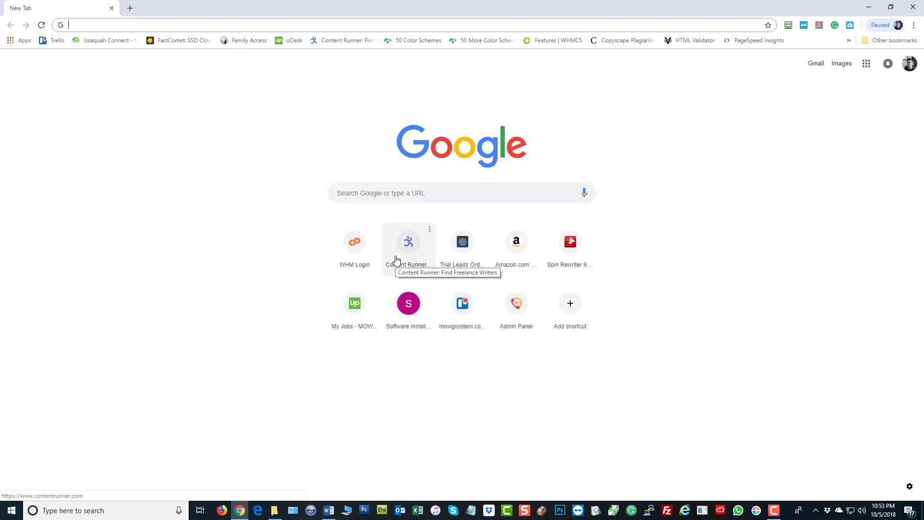
type("spinrewriter.com")
key("Return")
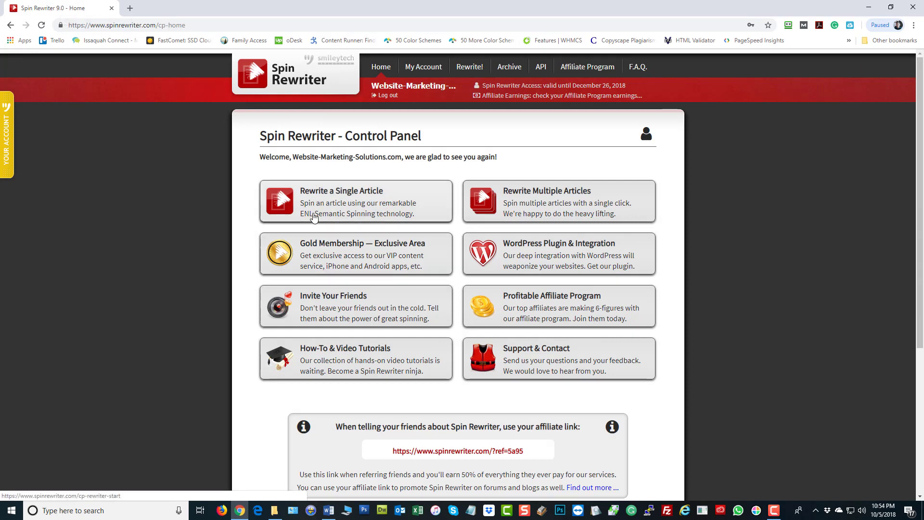
left_click(556, 195)
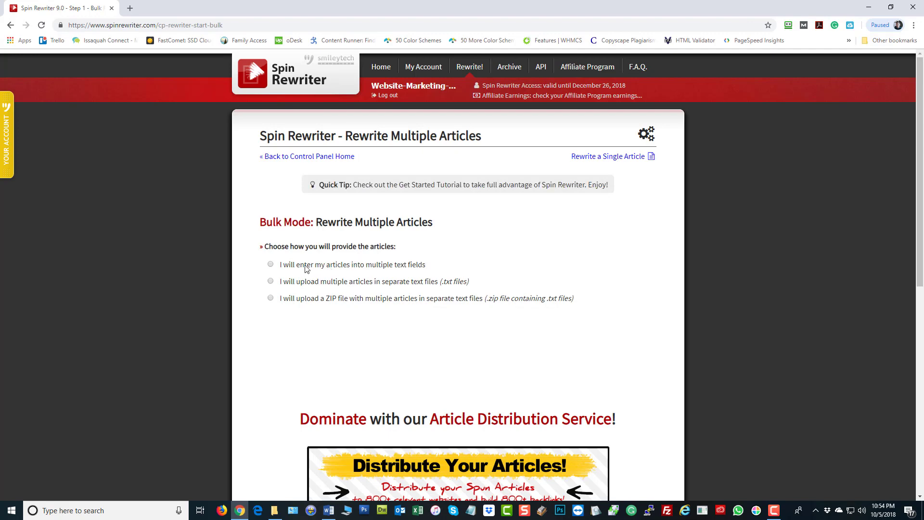
- Choose to enter the articles into multiple text fields and add article fields 2, 3 and 4
left_click(270, 265)
scroll(411, 255, "down", 3)
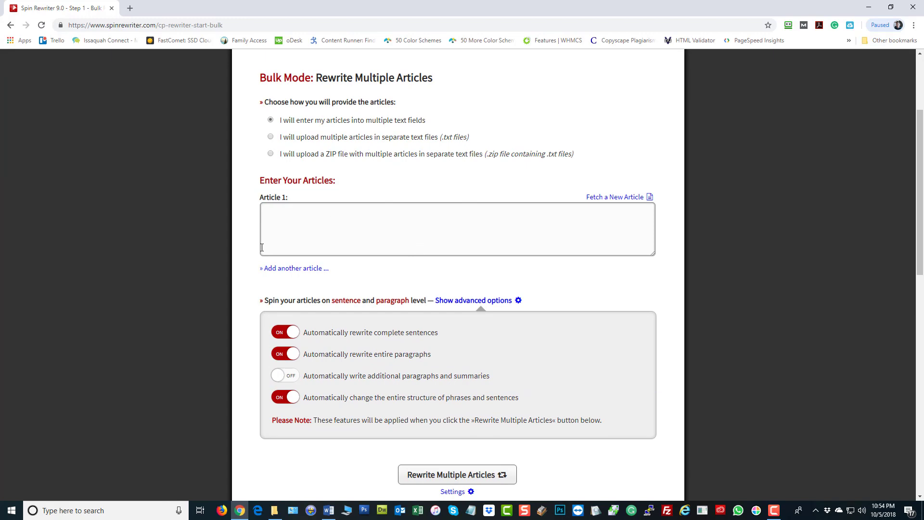
left_click(296, 269)
scroll(277, 150, "down", 3)
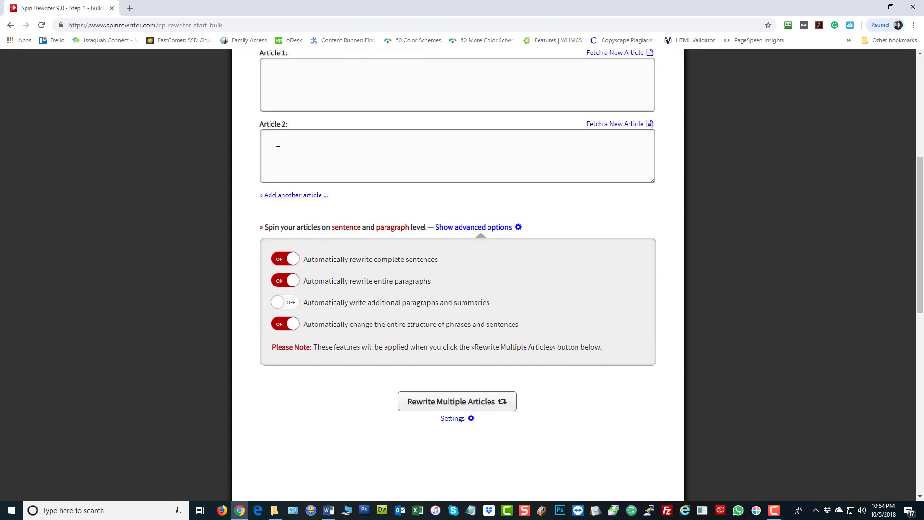
left_click(288, 196)
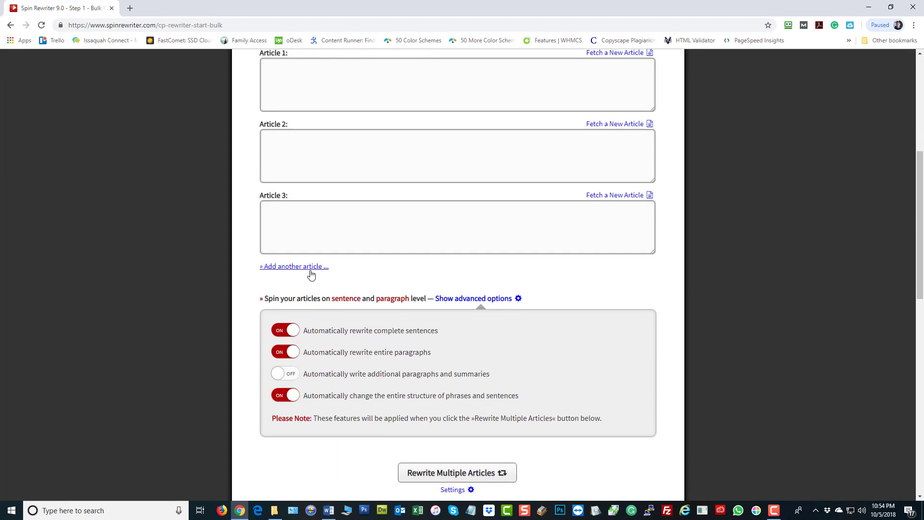
left_click(310, 272)
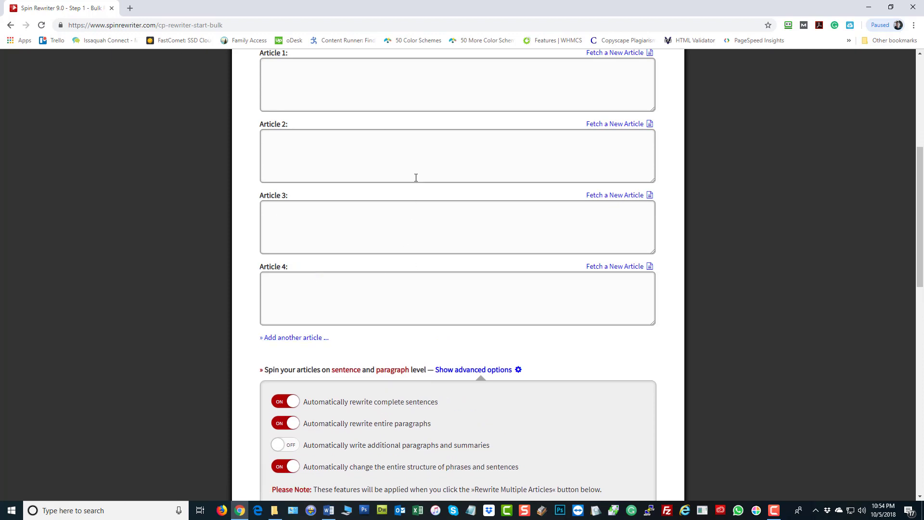
scroll(416, 178, "up", 1)
scroll(420, 173, "down", 4)
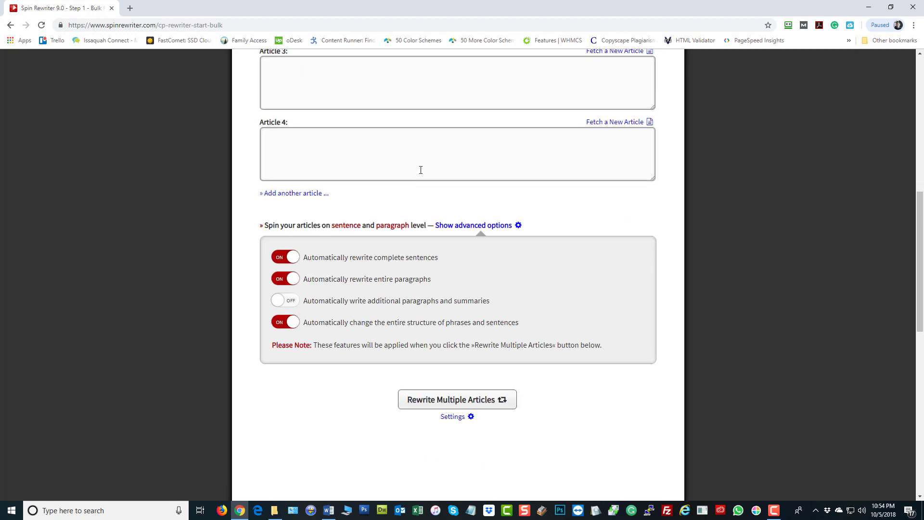
mouse_move(299, 262)
mouse_move(308, 329)
mouse_move(357, 310)
- Switch to the 1-Locksmiths folder and open the locksmiths.xlsx workbook in Excel
left_click(870, 12)
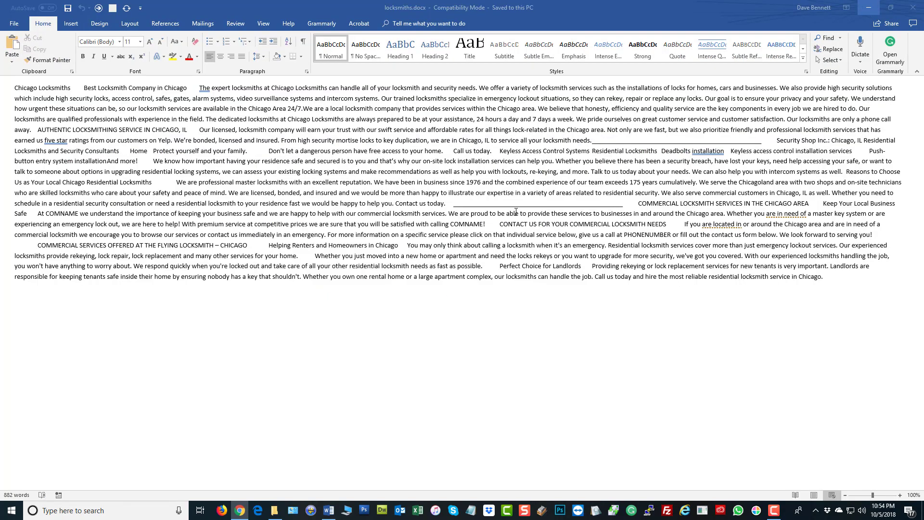
left_click(869, 9)
double_click(155, 115)
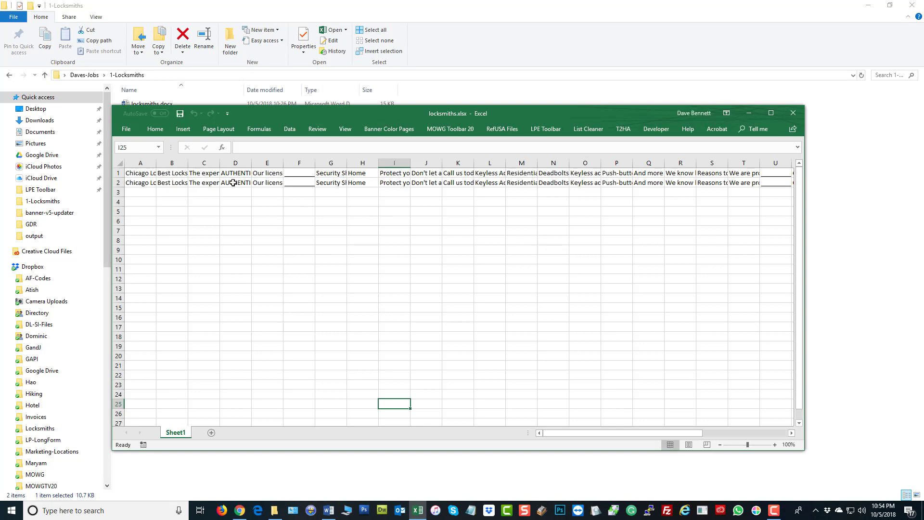
- Examine how the locksmith text is split across the worksheet's columns, checking columns A through D individually
left_click_drag(577, 435, 770, 433)
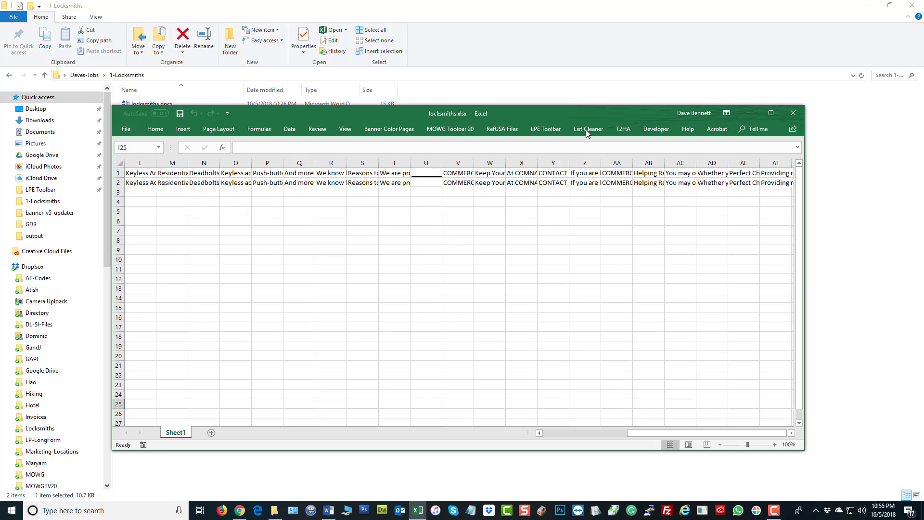
left_click(140, 162)
left_click(169, 160)
left_click(481, 232)
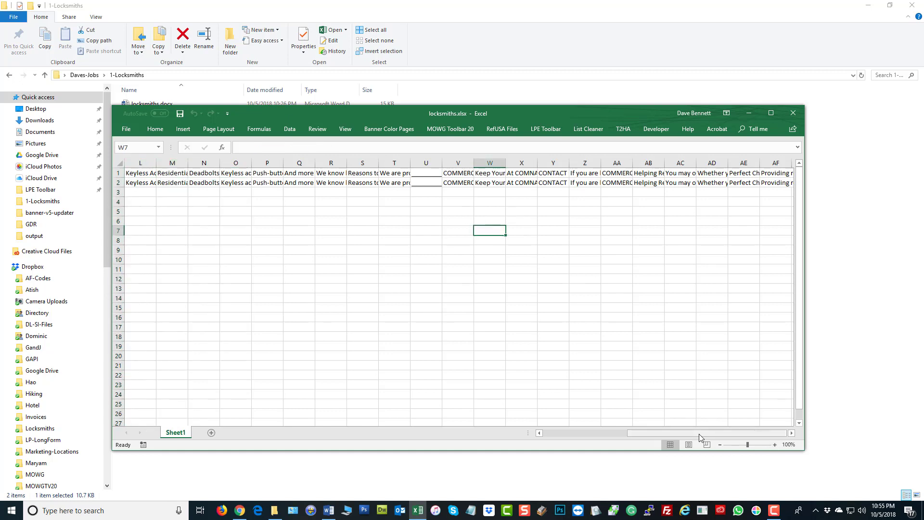
left_click_drag(700, 433, 617, 433)
left_click(140, 163)
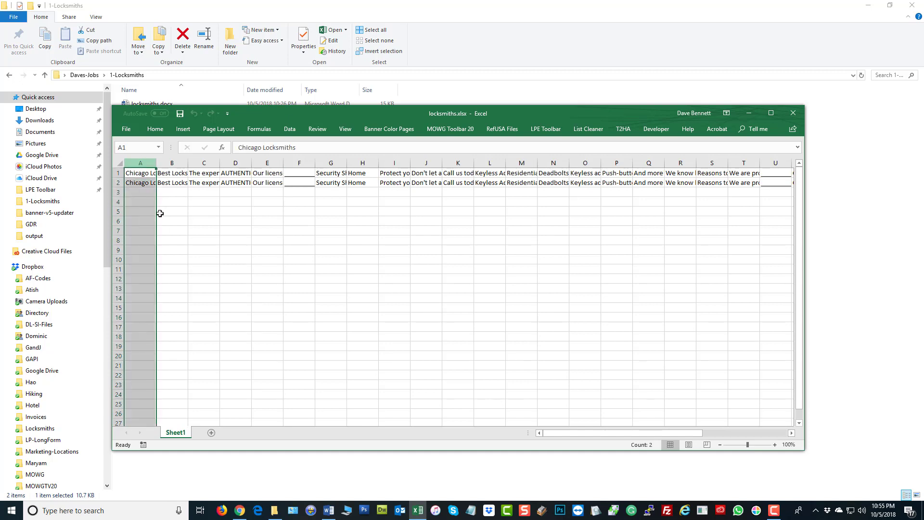
left_click(172, 164)
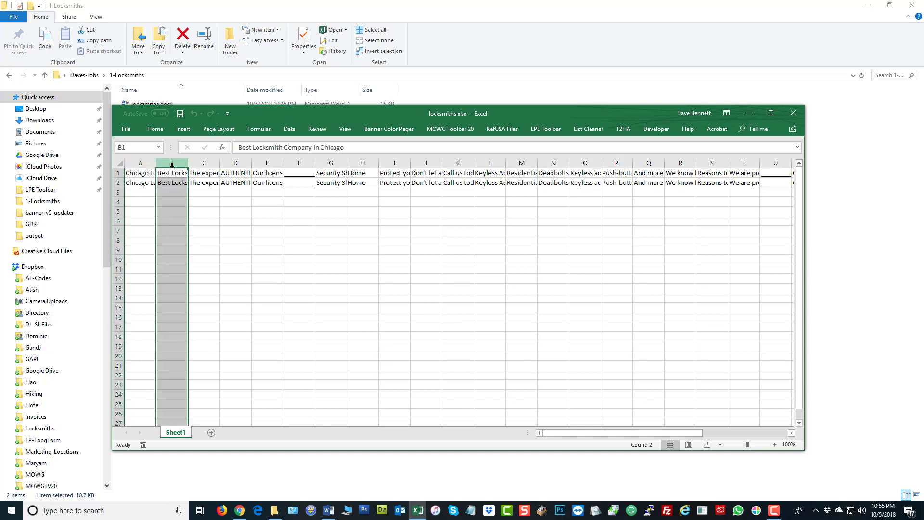
left_click(204, 164)
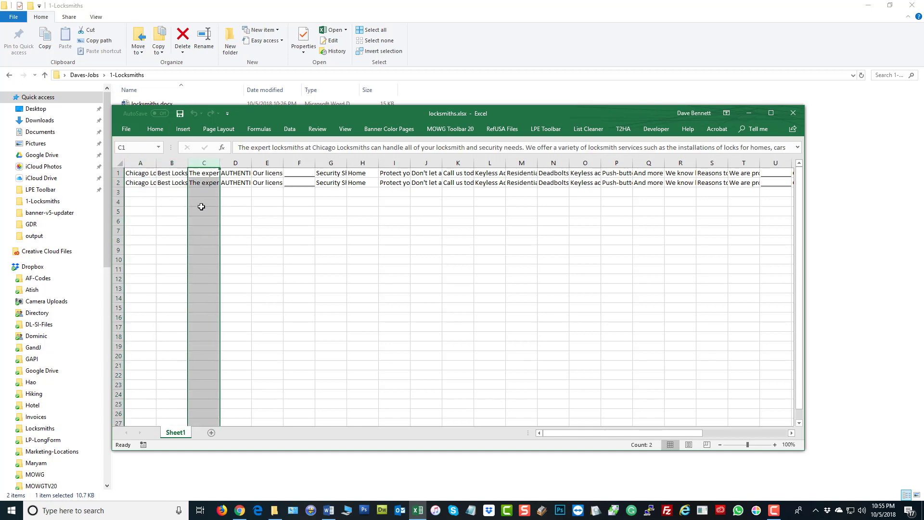
left_click(235, 163)
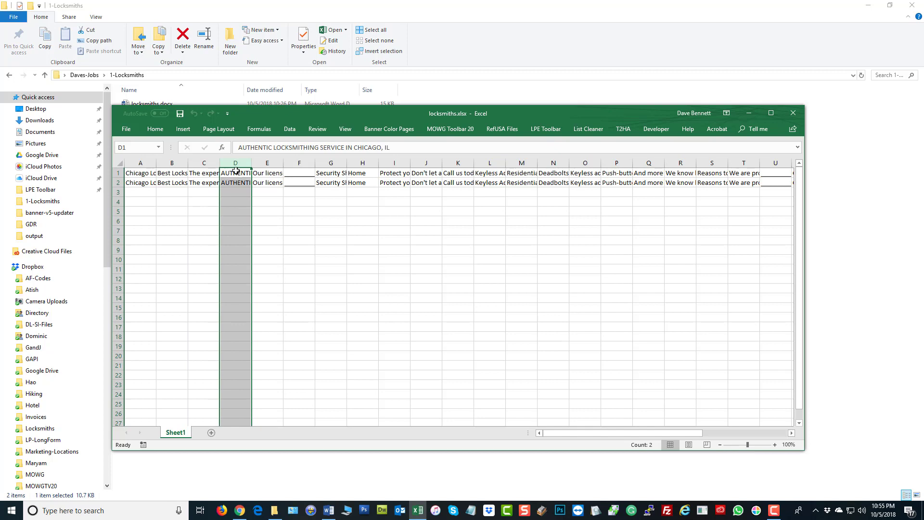
left_click(263, 213)
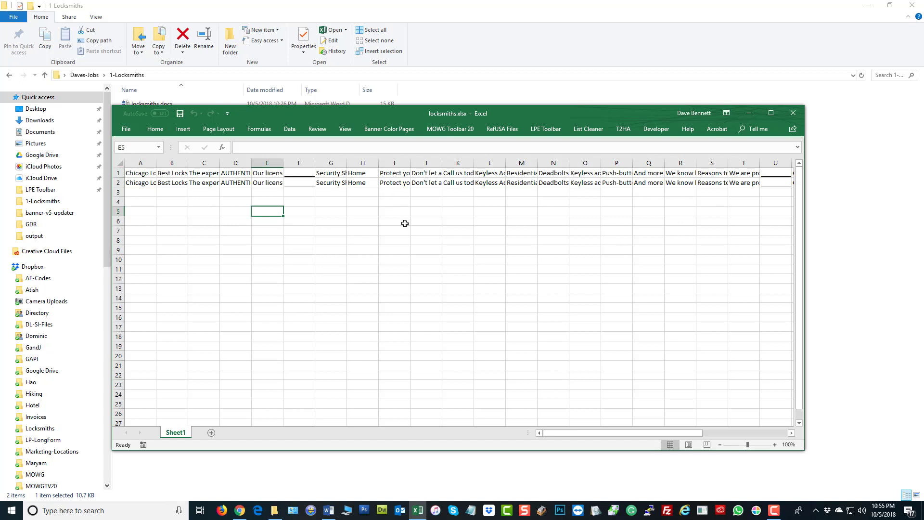
- Return to Spin Rewriter in Chrome and open the Rewrite a Single Article page
left_click(749, 113)
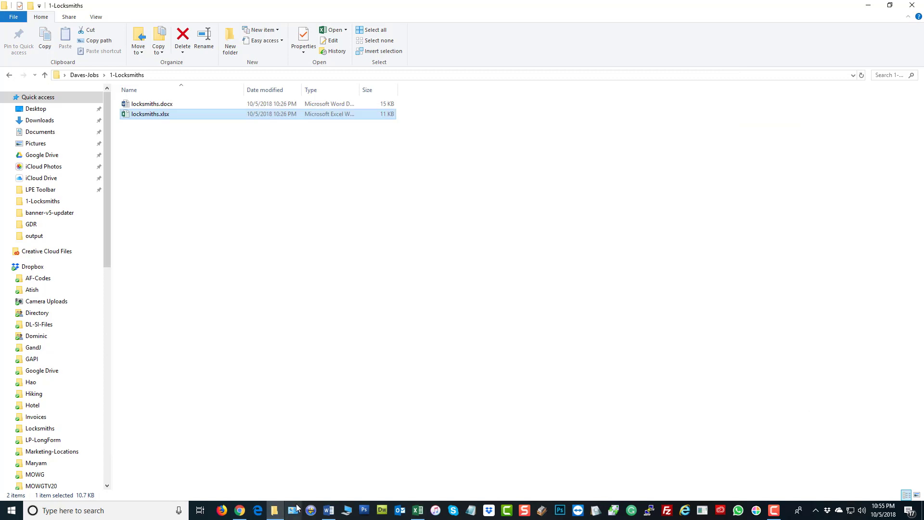
left_click(240, 510)
scroll(595, 242, "up", 9)
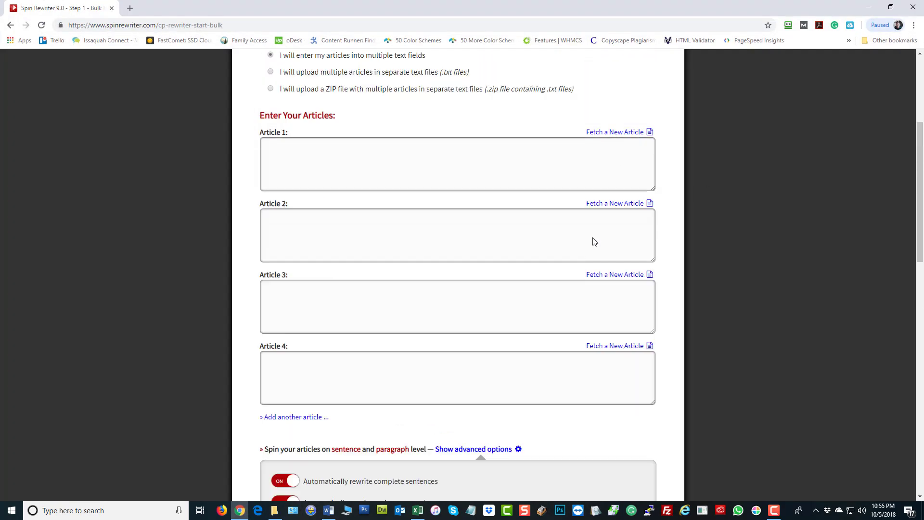
left_click(423, 67)
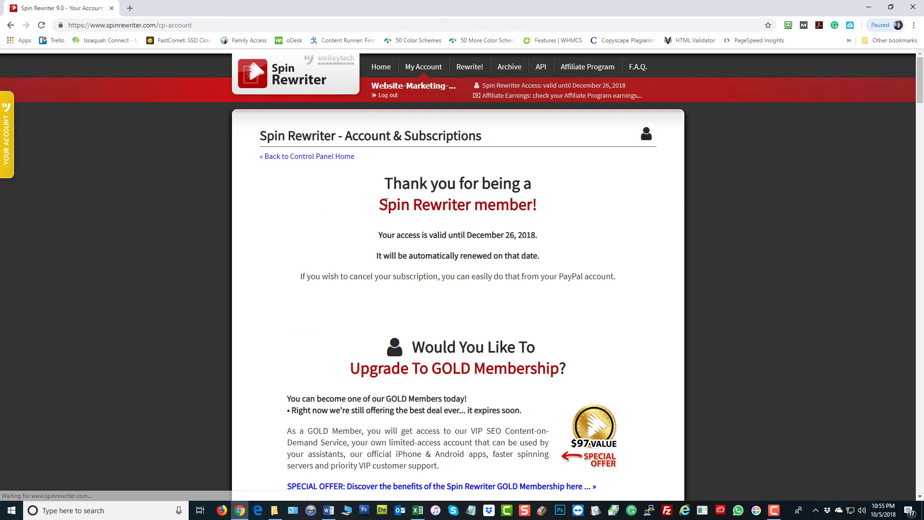
left_click(373, 72)
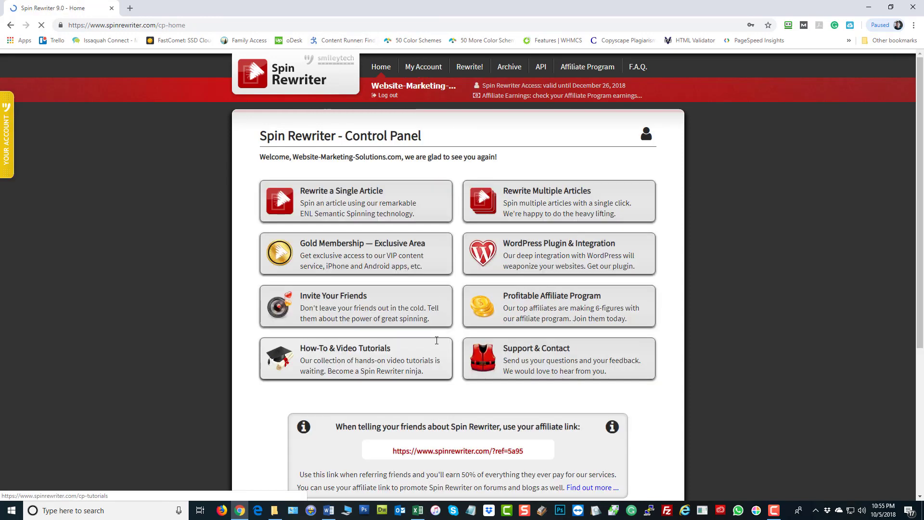
left_click(384, 208)
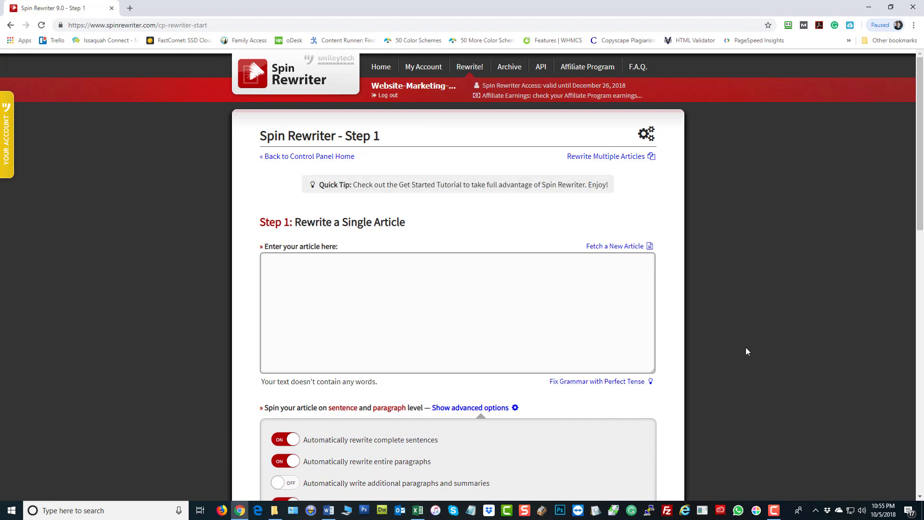
- In Word's locksmiths.docx, replace every wide gap between text sections with "()" throughout the document and remove the marker at the very end
left_click(329, 510)
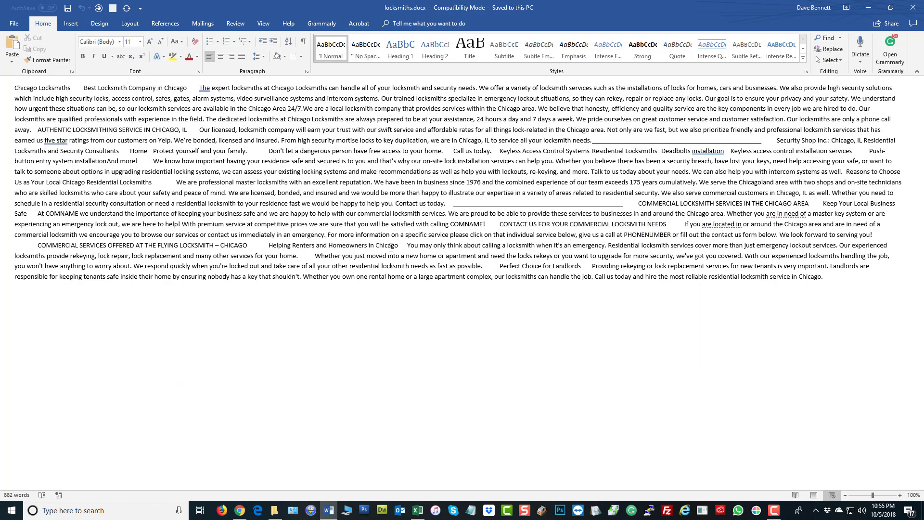
double_click(171, 184)
left_click(844, 290)
double_click(492, 224)
key("ctrl+h")
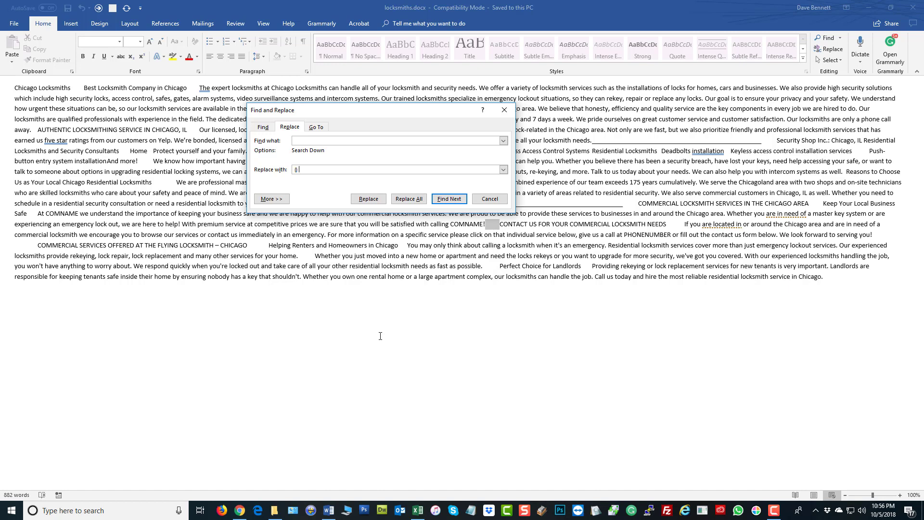
key("BackSpace")
left_click(409, 200)
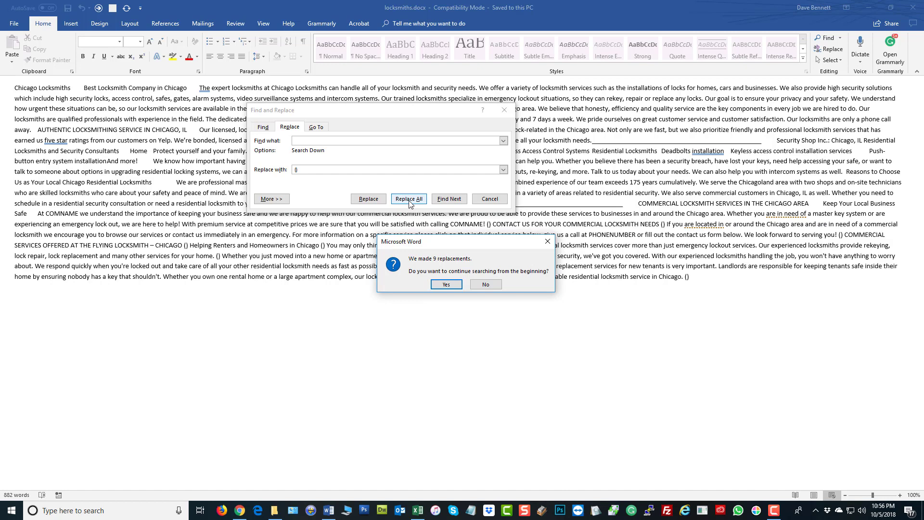
left_click(452, 287)
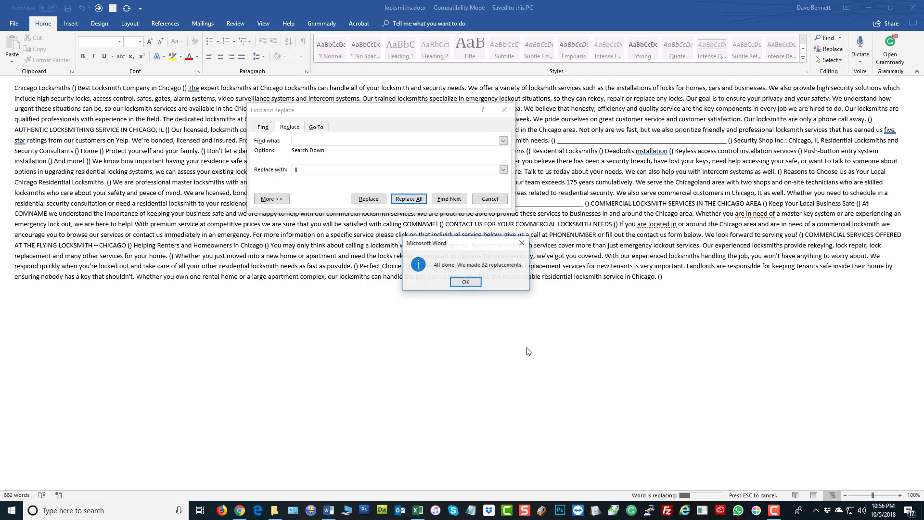
left_click(466, 283)
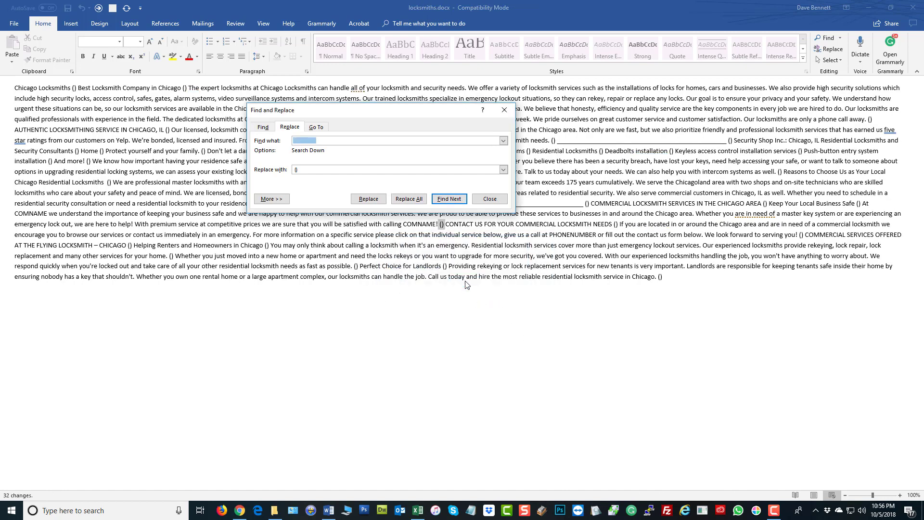
left_click(491, 199)
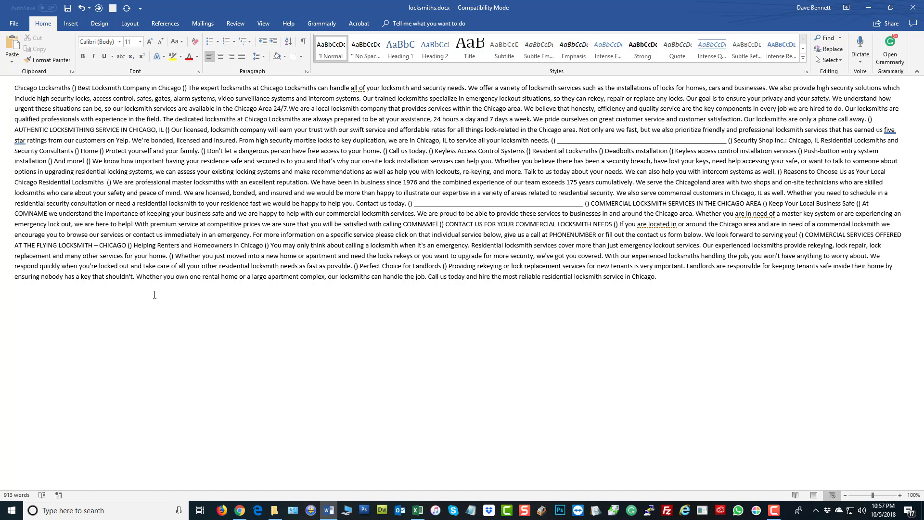
- Copy the whole document text and paste it as plain text into Spin Rewriter's single-article field in Chrome
left_click(620, 372)
key("ctrl+a")
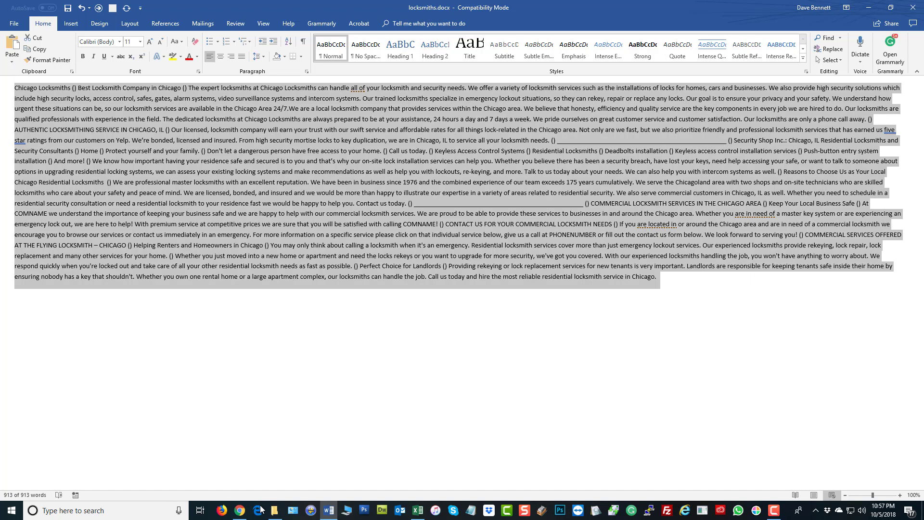
left_click(239, 510)
left_click(379, 293)
right_click(379, 292)
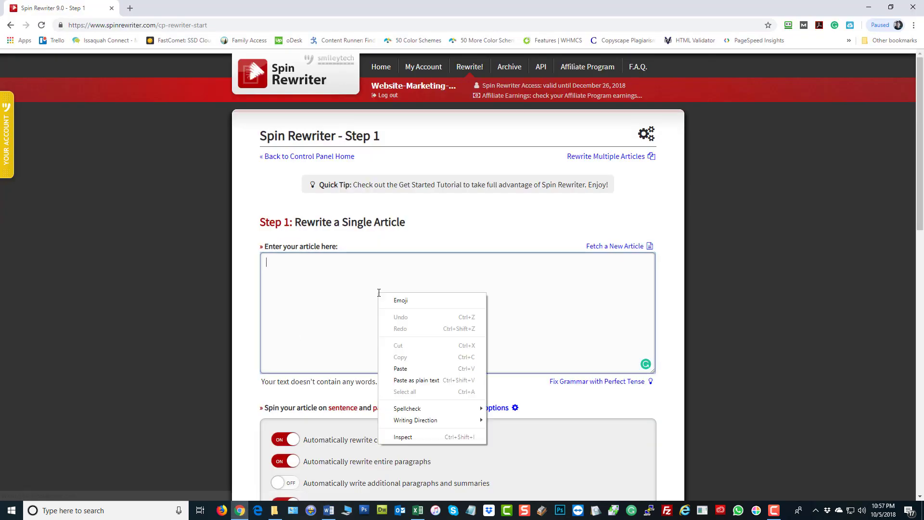
left_click(433, 381)
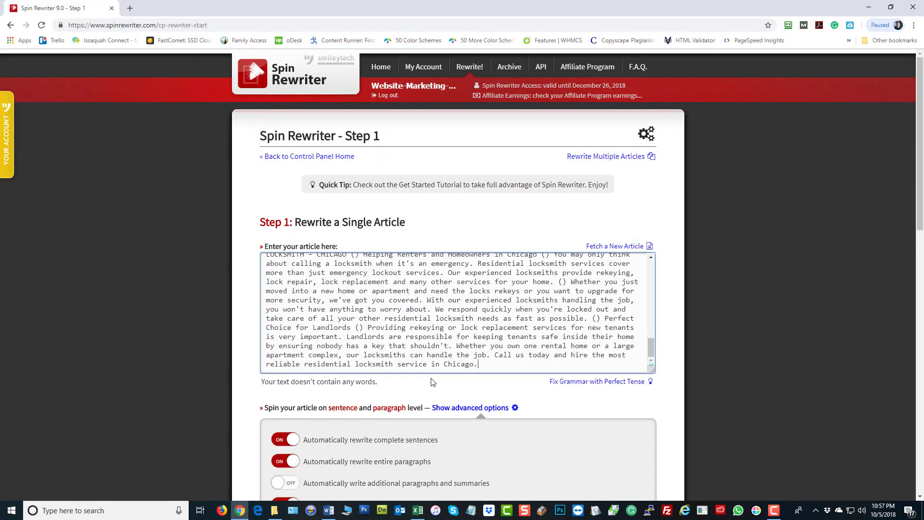
scroll(399, 306, "up", 1)
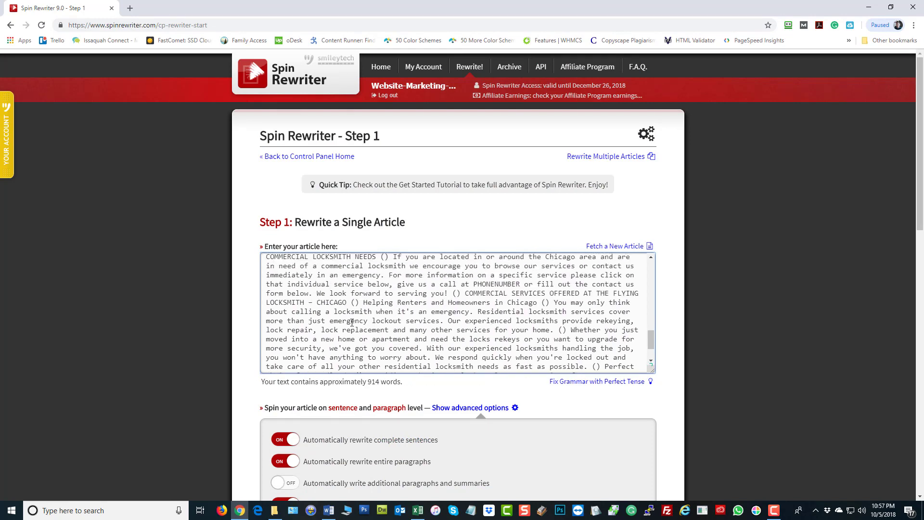
scroll(351, 322, "up", 2)
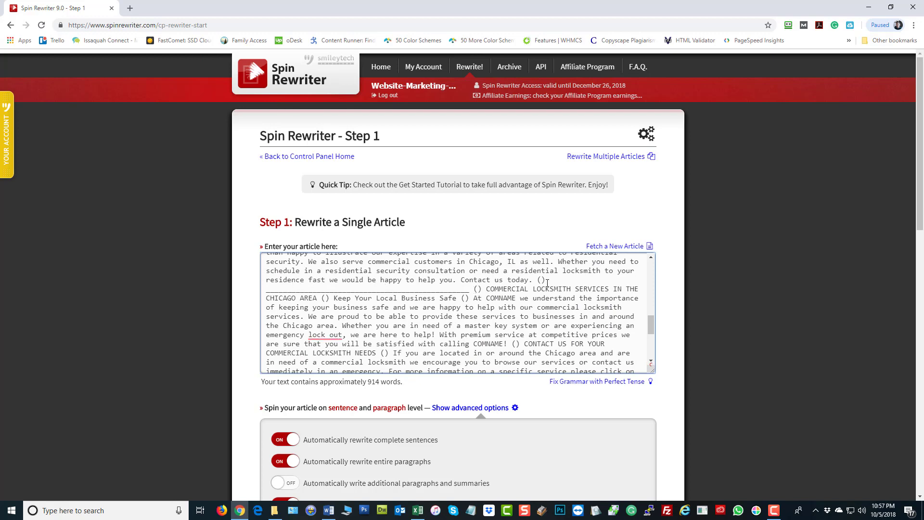
- Check the pasted locksmith article and its "()" markers, and start rewriting it with the current sentence and paragraph options
scroll(544, 284, "up", 2)
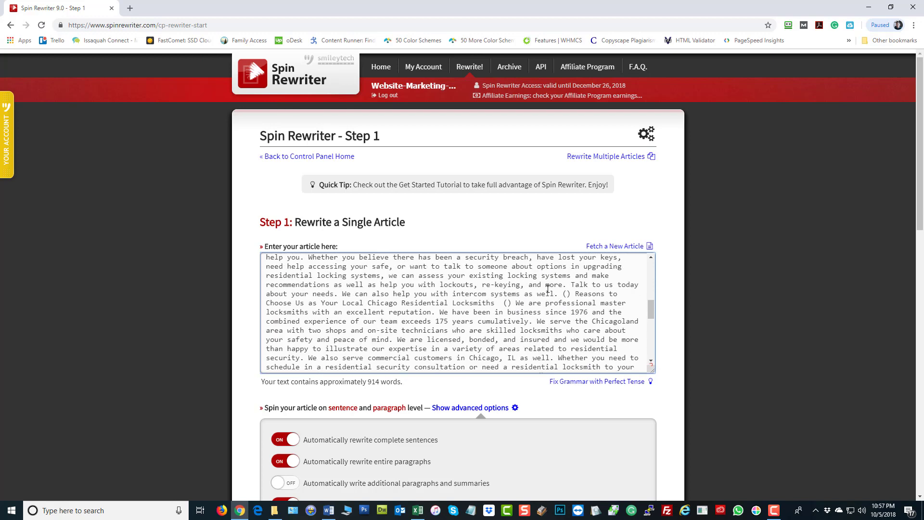
scroll(547, 289, "up", 4)
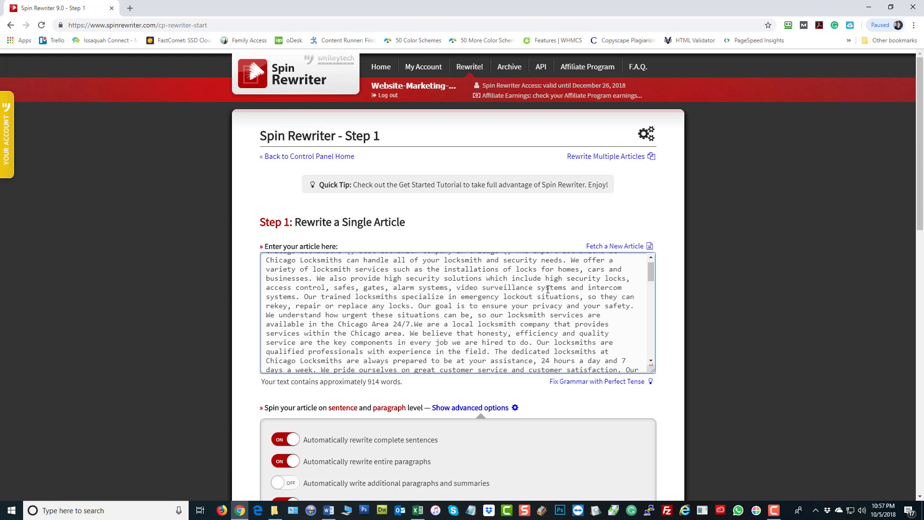
scroll(817, 230, "down", 2)
scroll(406, 204, "down", 10)
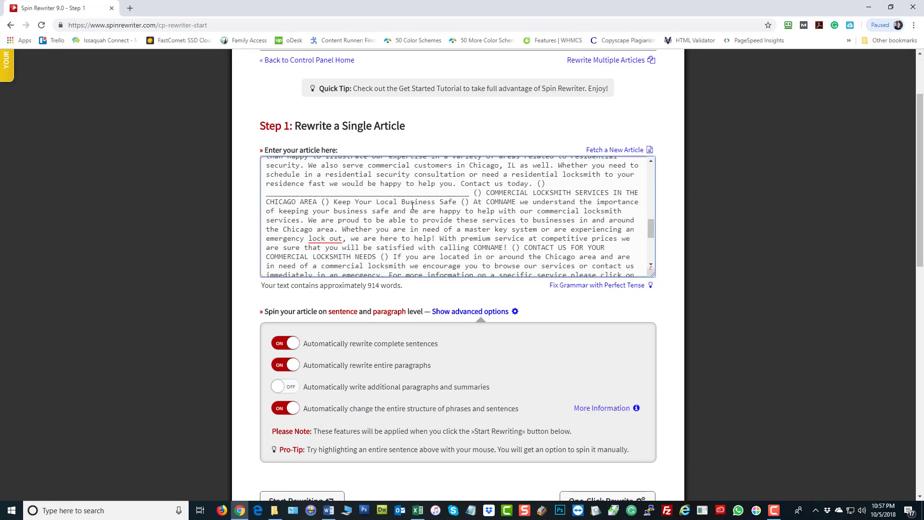
scroll(765, 171, "down", 2)
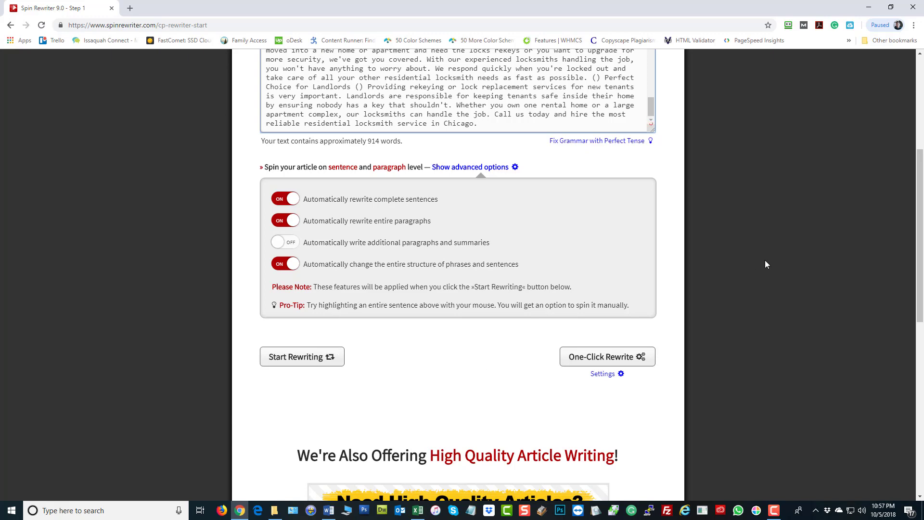
scroll(766, 262, "up", 3)
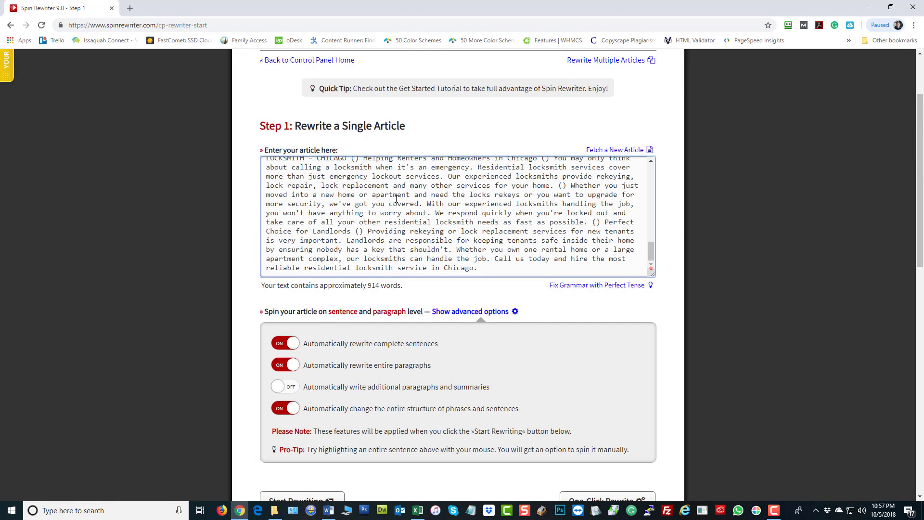
scroll(396, 199, "down", 2)
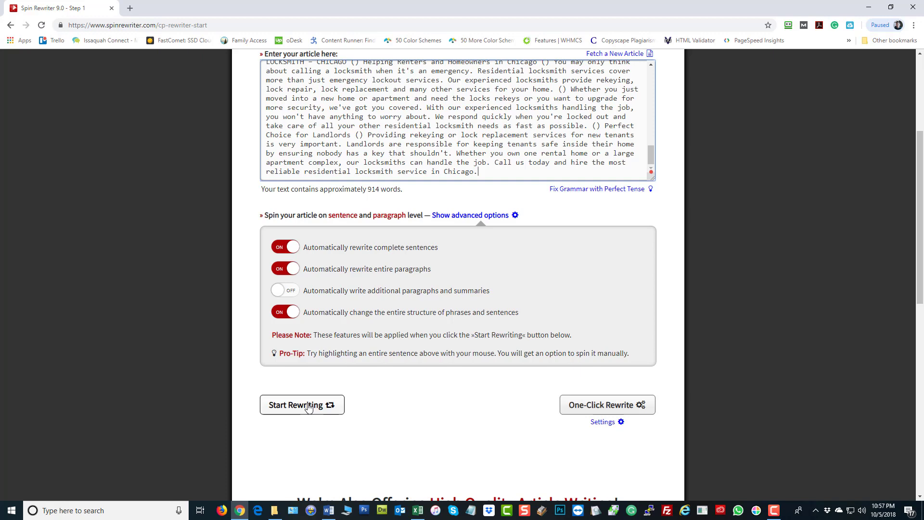
scroll(350, 391, "down", 2)
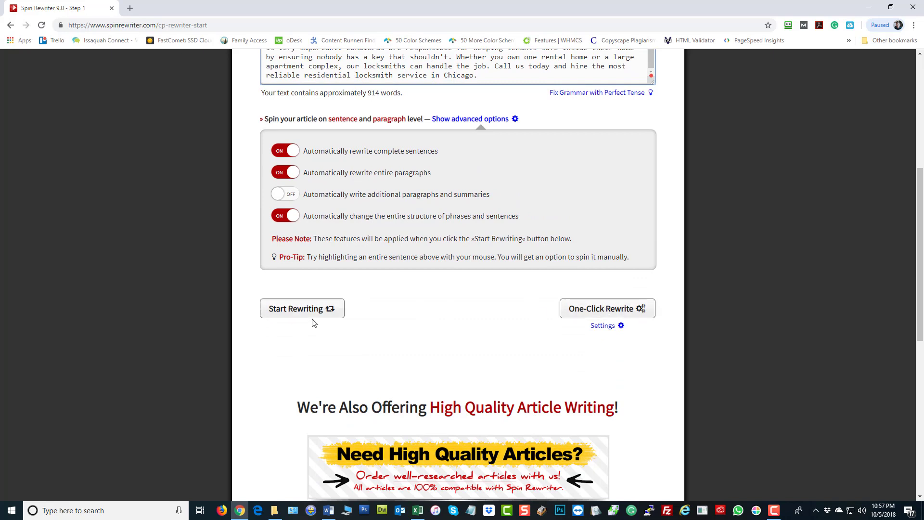
left_click(289, 311)
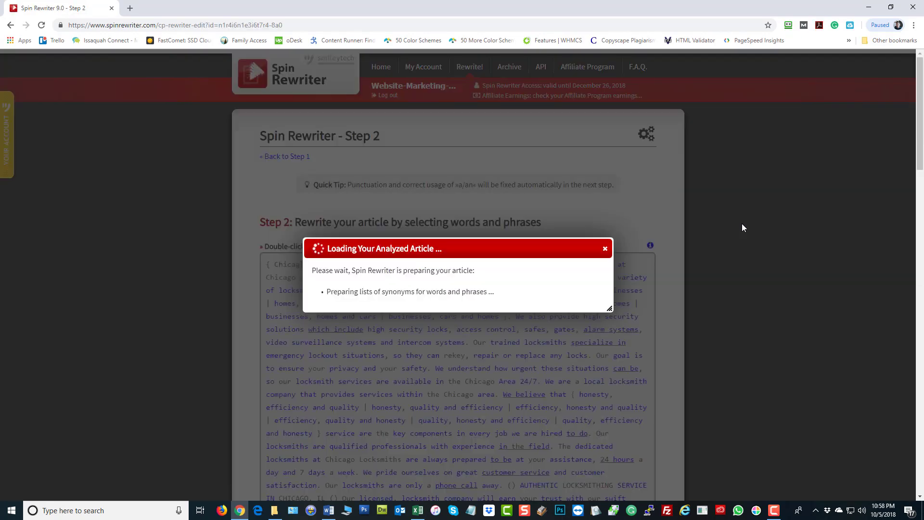
- Add Finest and Ideal as synonyms for "Best" in the opening "Best Locksmith Company in Chicago" heading
scroll(744, 228, "down", 10)
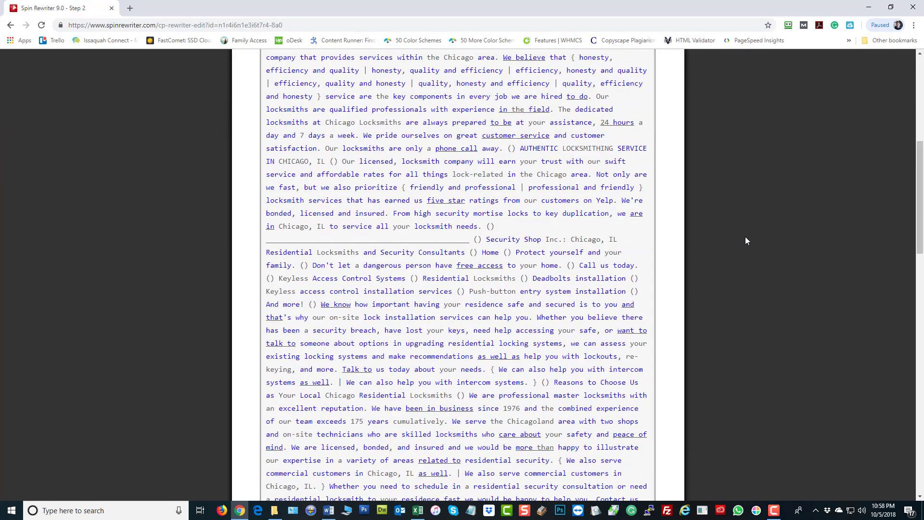
scroll(746, 236, "down", 15)
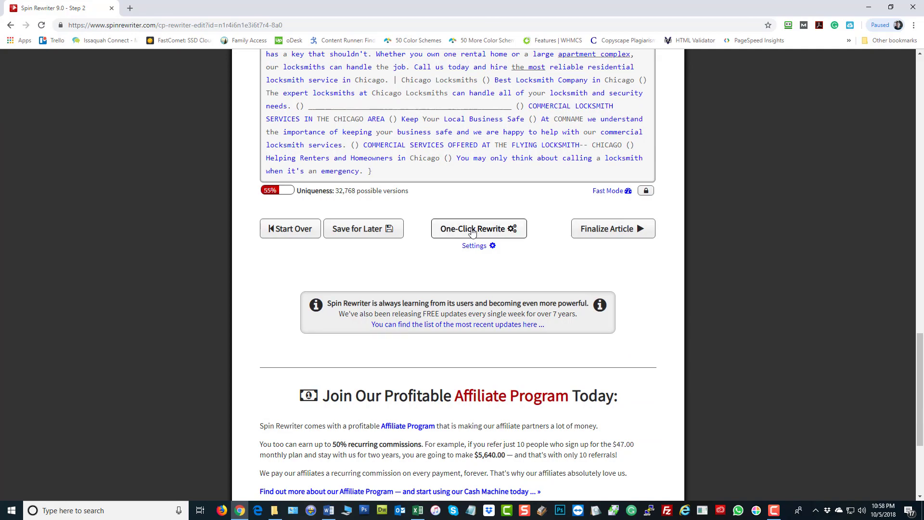
scroll(750, 187, "up", 9)
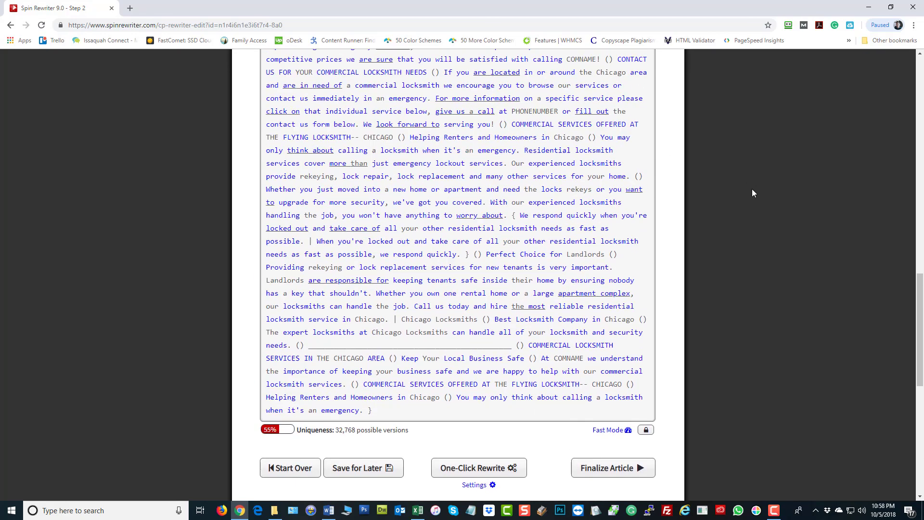
scroll(753, 193, "up", 10)
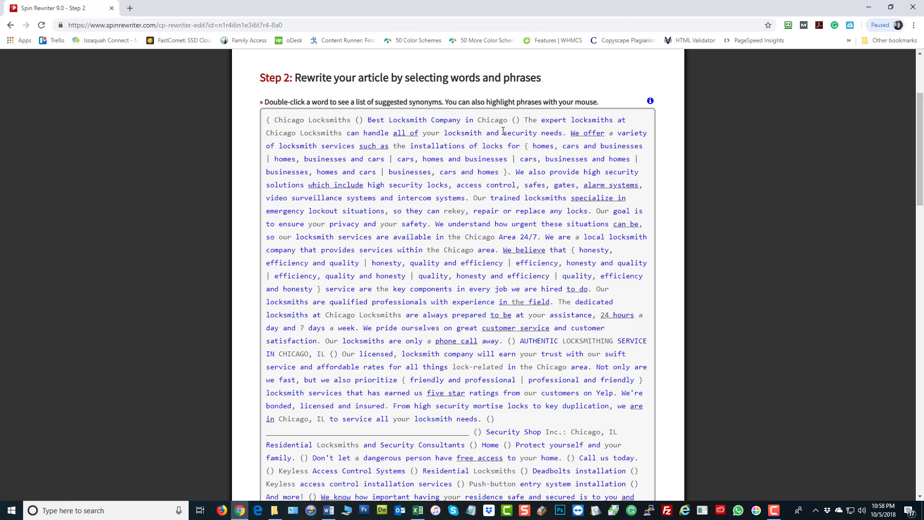
double_click(375, 119)
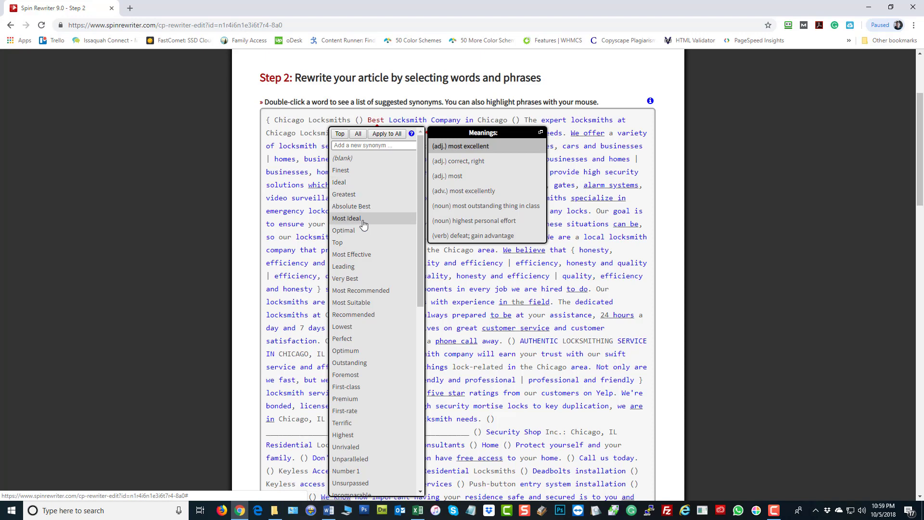
scroll(371, 339, "down", 3)
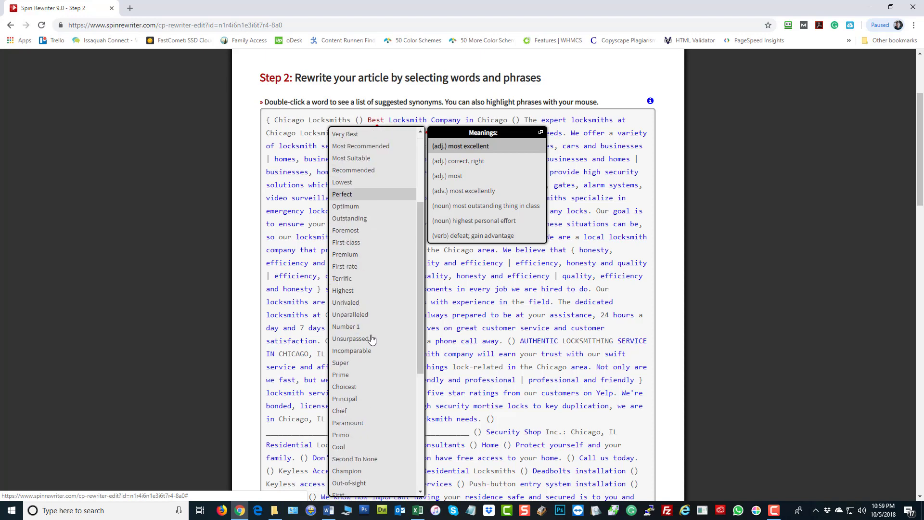
scroll(372, 349, "up", 3)
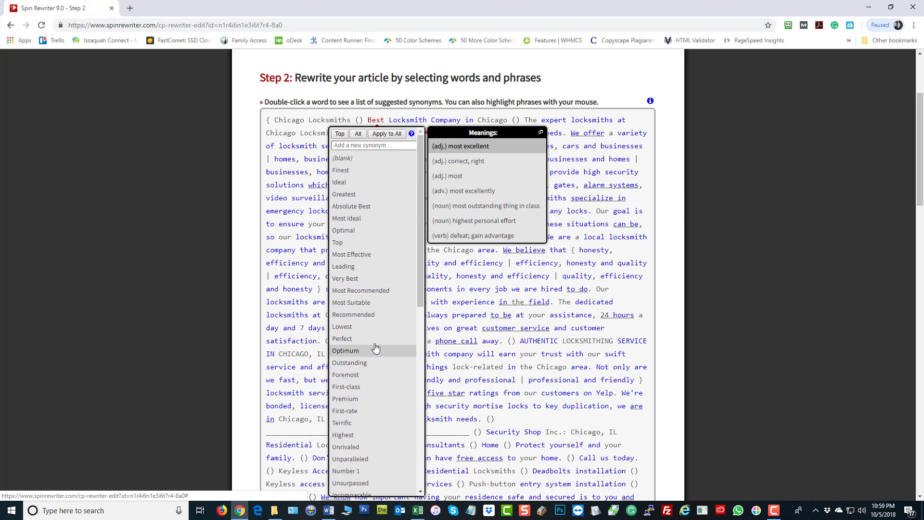
left_click(340, 135)
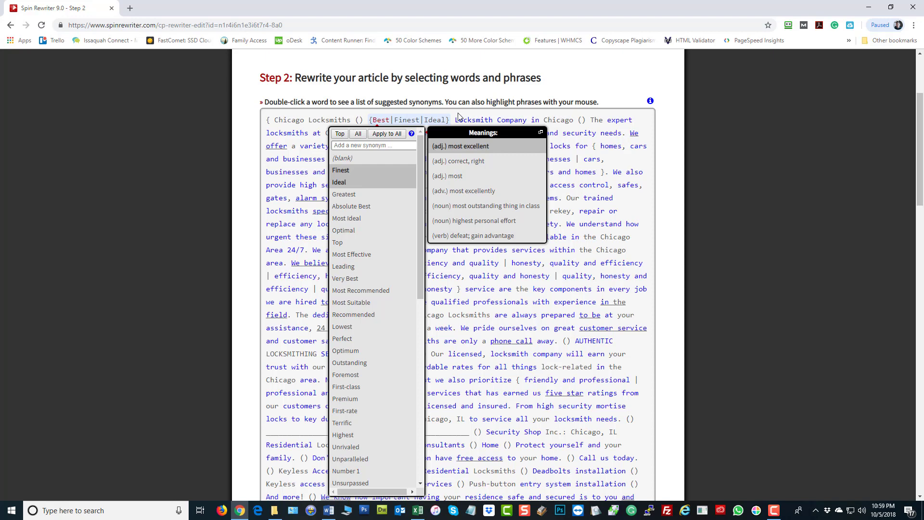
left_click(553, 143)
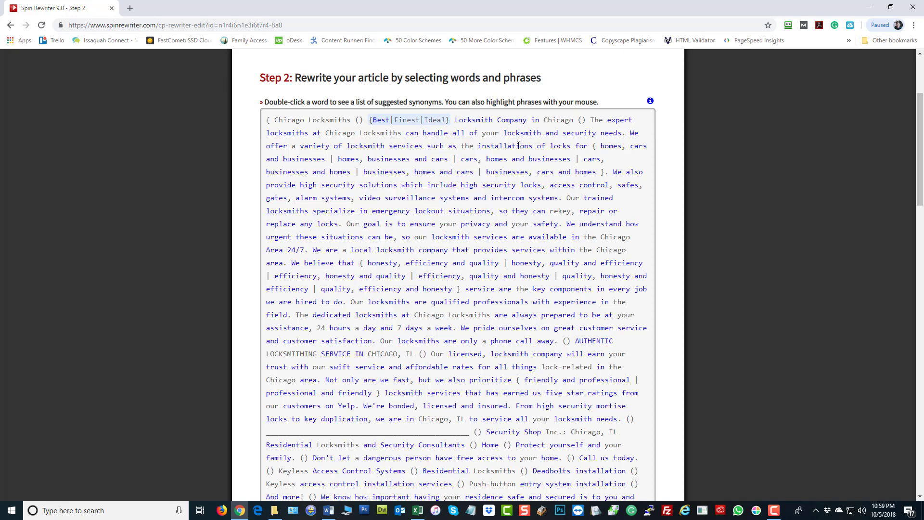
double_click(434, 122)
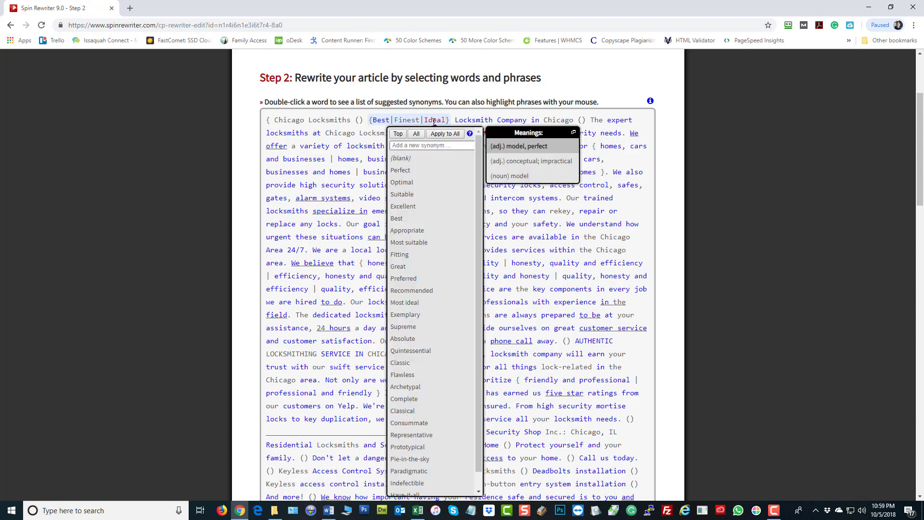
left_click(435, 121)
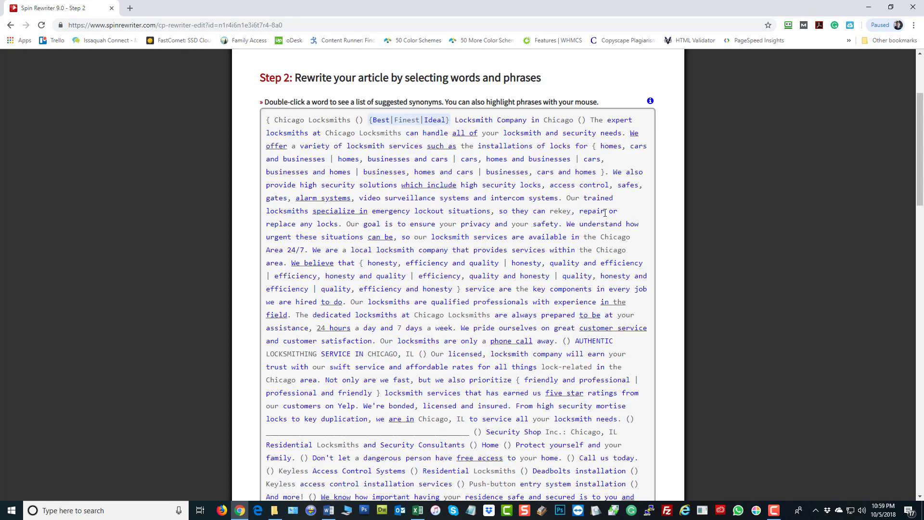
- Run a One-Click Rewrite on the whole analyzed article
scroll(595, 195, "down", 15)
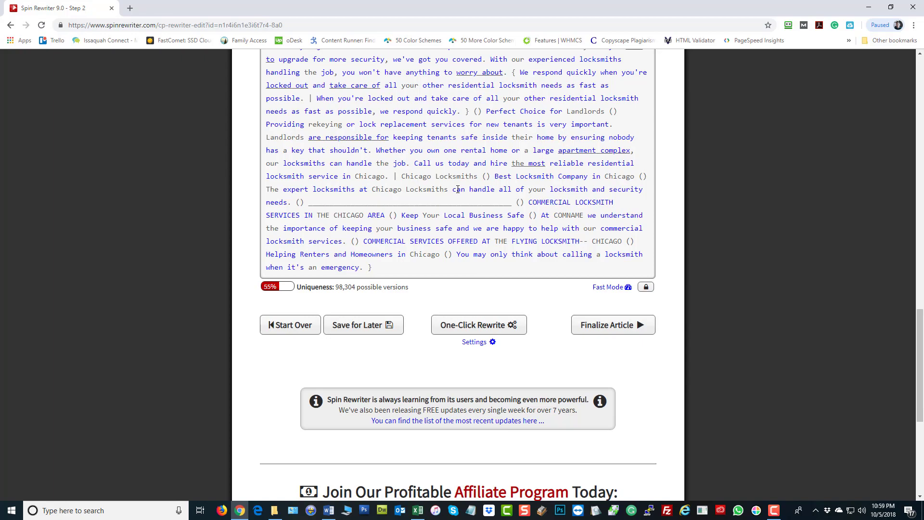
scroll(465, 206, "up", 20)
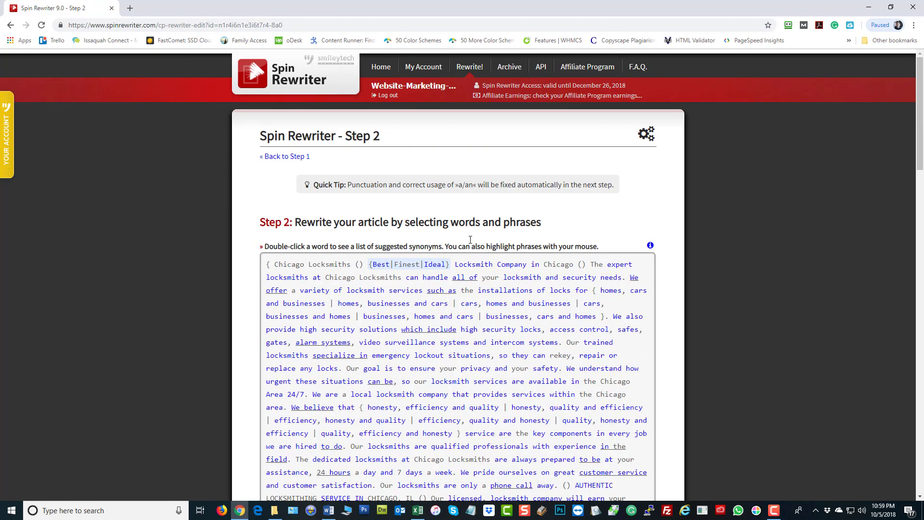
scroll(470, 240, "down", 20)
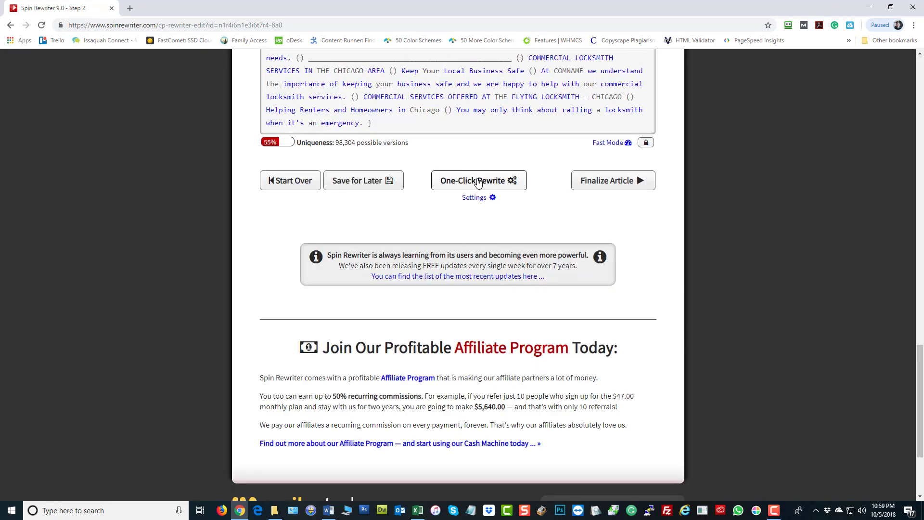
left_click(478, 182)
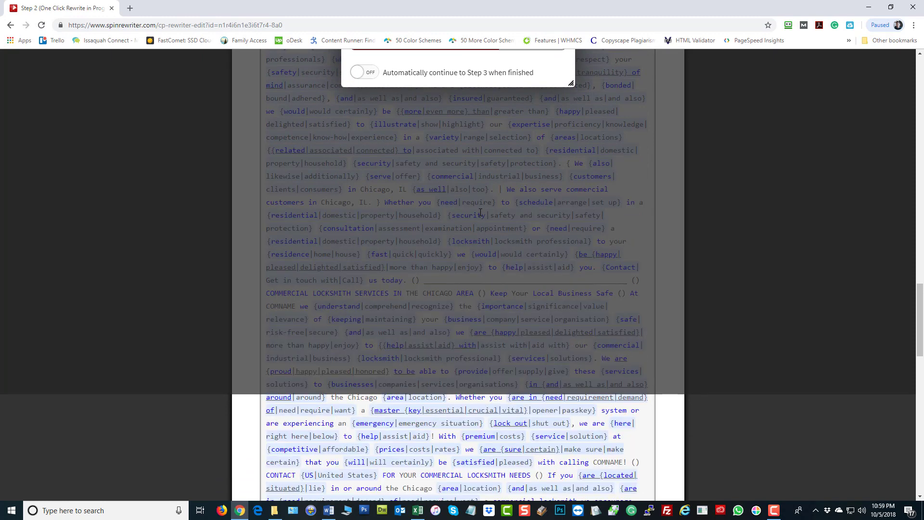
- Open the One-Click Rewrite settings and examine the readability level, nested spinning, protected keywords and HyperSpeed options
scroll(480, 216, "down", 3)
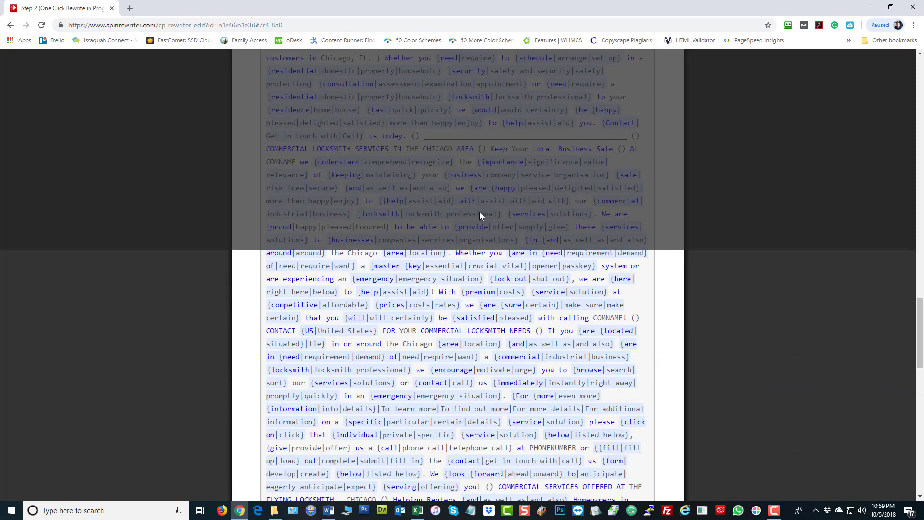
scroll(479, 212, "down", 5)
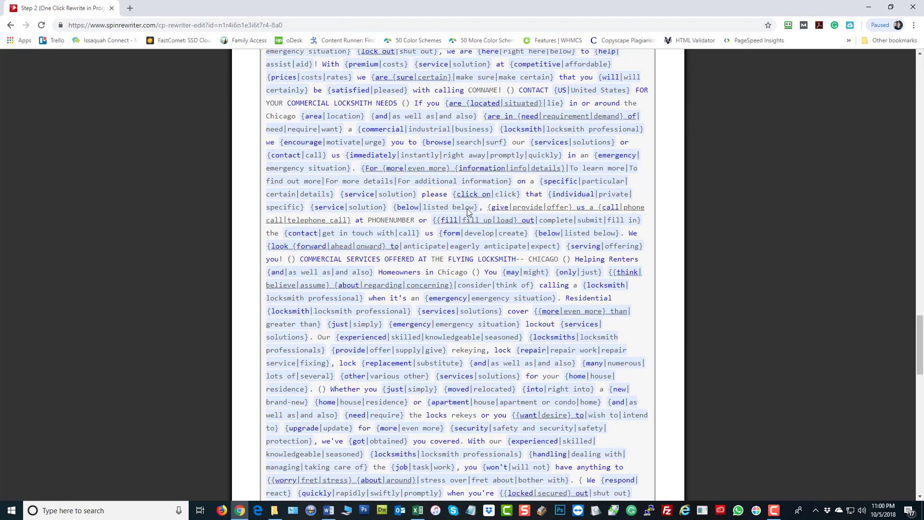
scroll(467, 212, "down", 15)
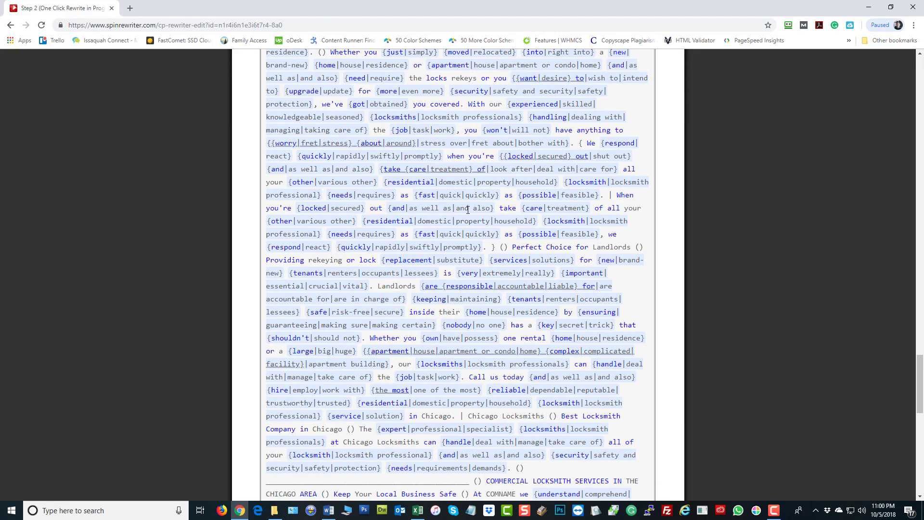
scroll(467, 210, "down", 3)
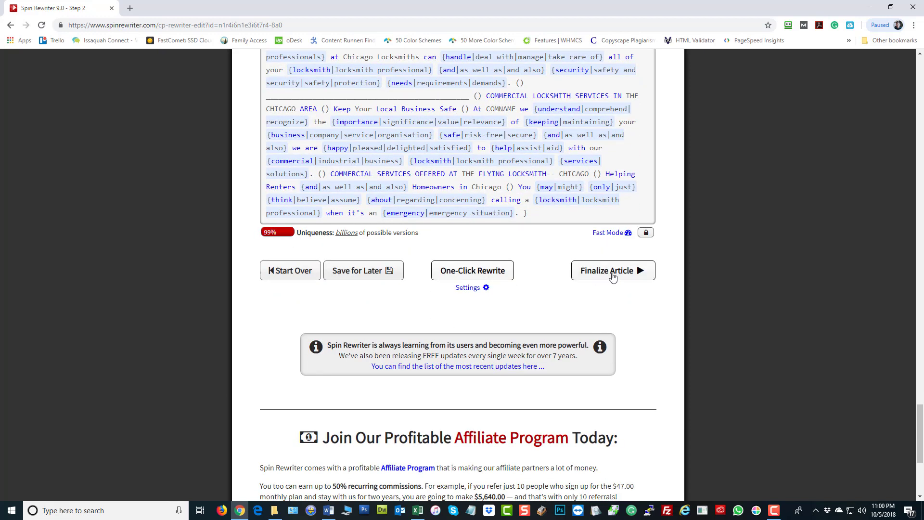
left_click(464, 288)
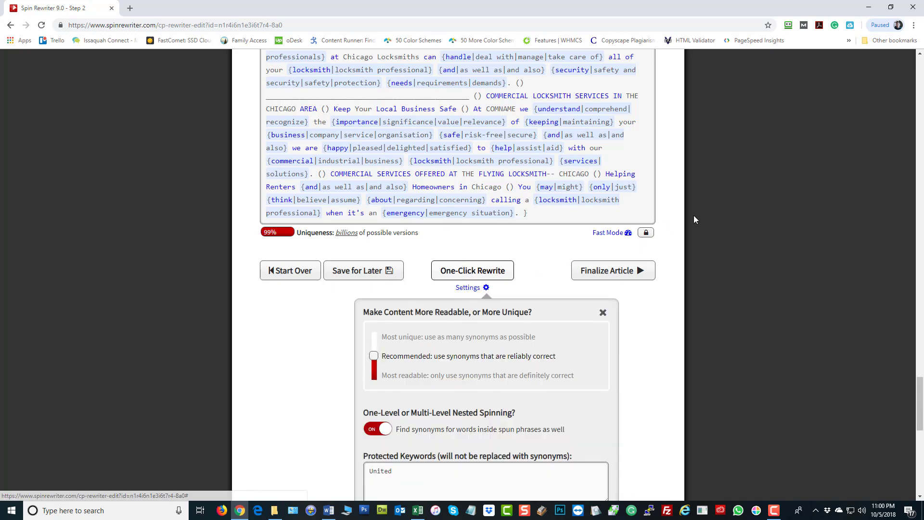
scroll(695, 217, "down", 4)
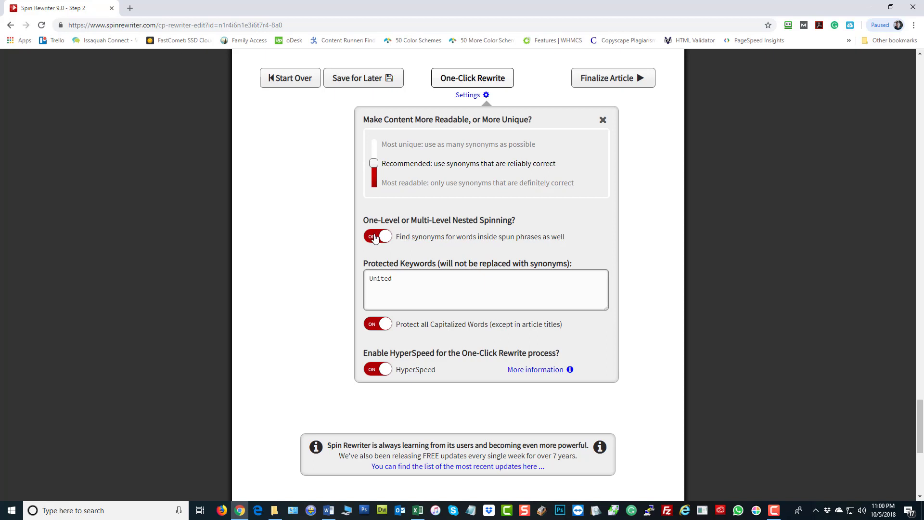
scroll(811, 244, "down", 2)
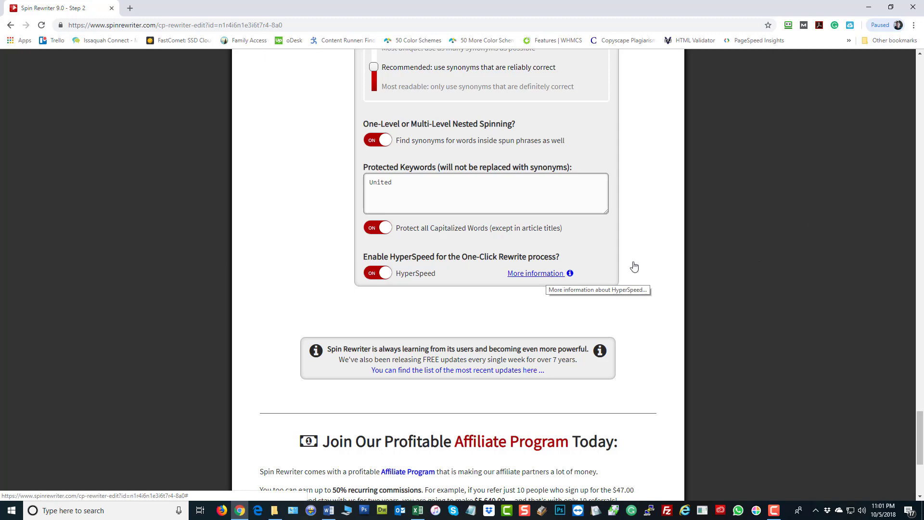
- Examine the synonyms inserted throughout the spun article, from its end back to its beginning
scroll(761, 261, "up", 6)
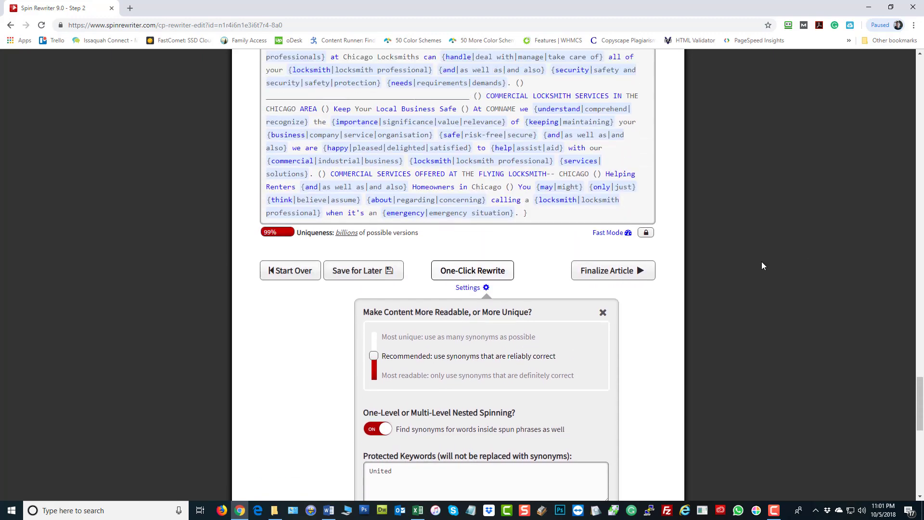
scroll(762, 266, "up", 3)
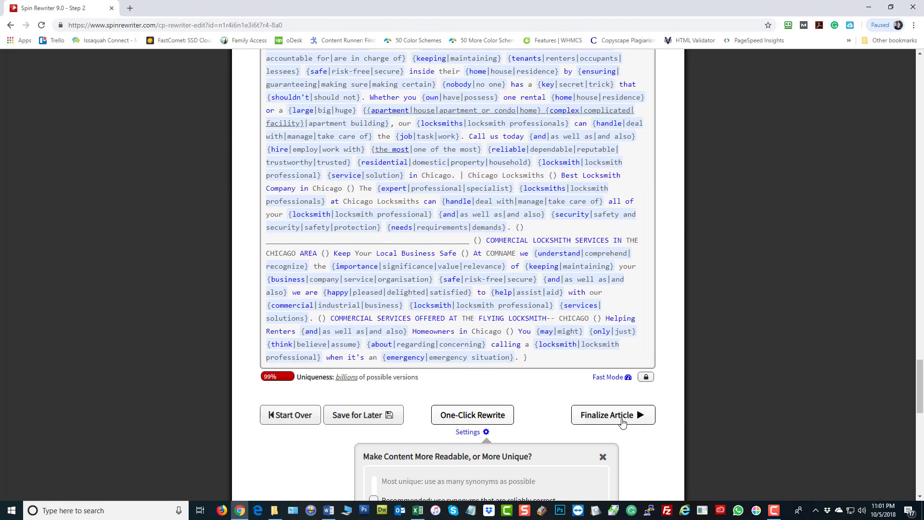
scroll(732, 279, "up", 5)
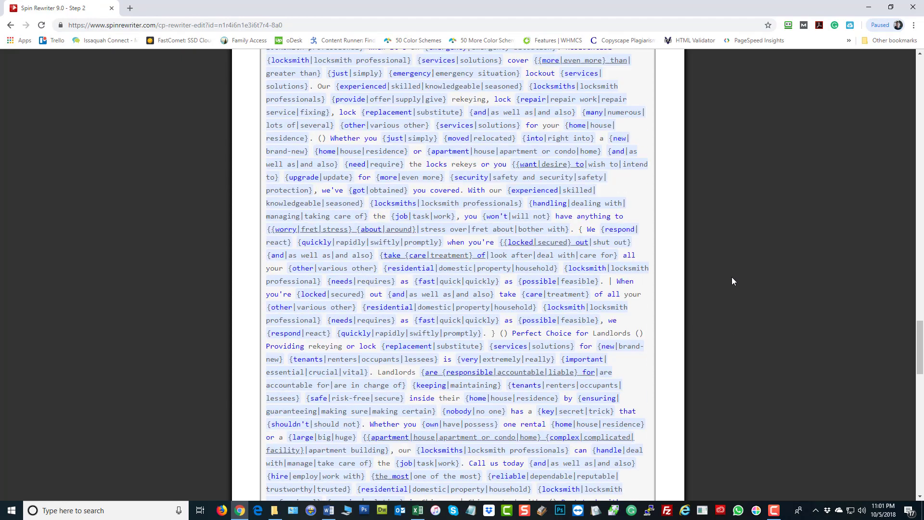
scroll(732, 282, "up", 10)
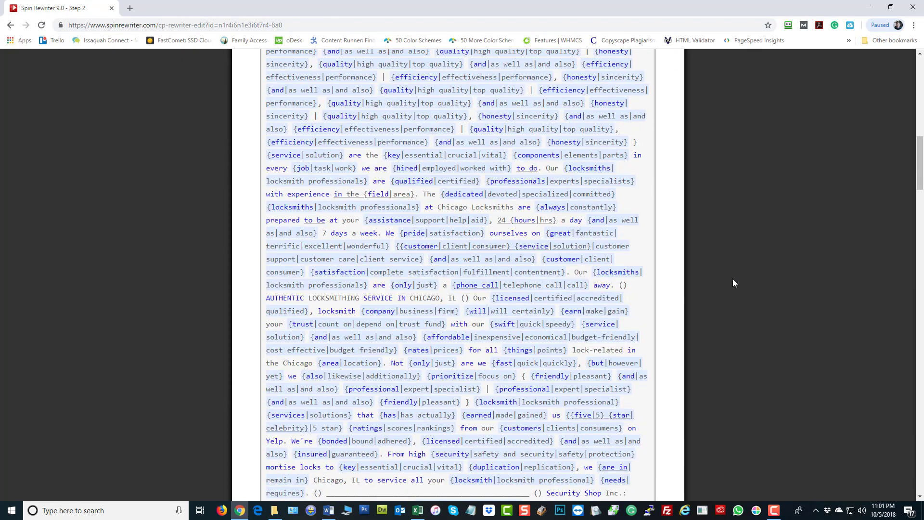
scroll(732, 283, "up", 5)
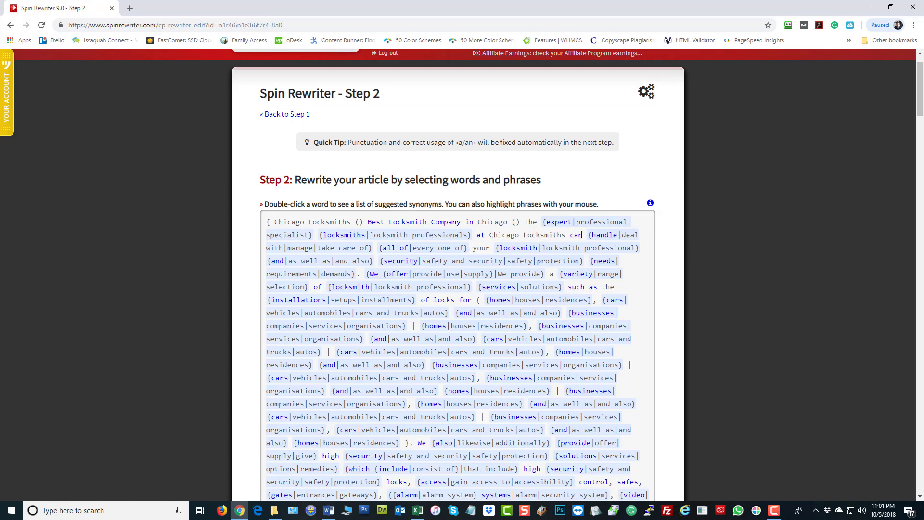
- Finalize the spun locksmith article
scroll(330, 160, "down", 2)
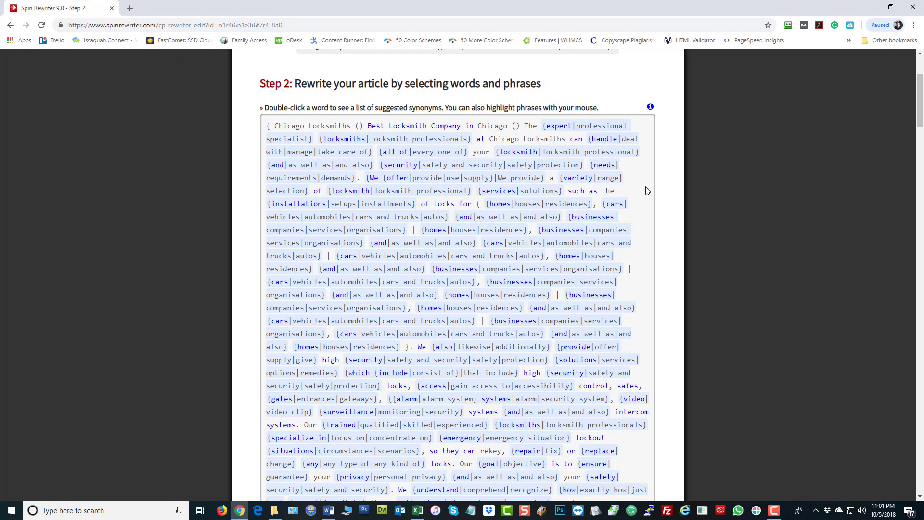
scroll(760, 246, "down", 4)
scroll(760, 246, "down", 20)
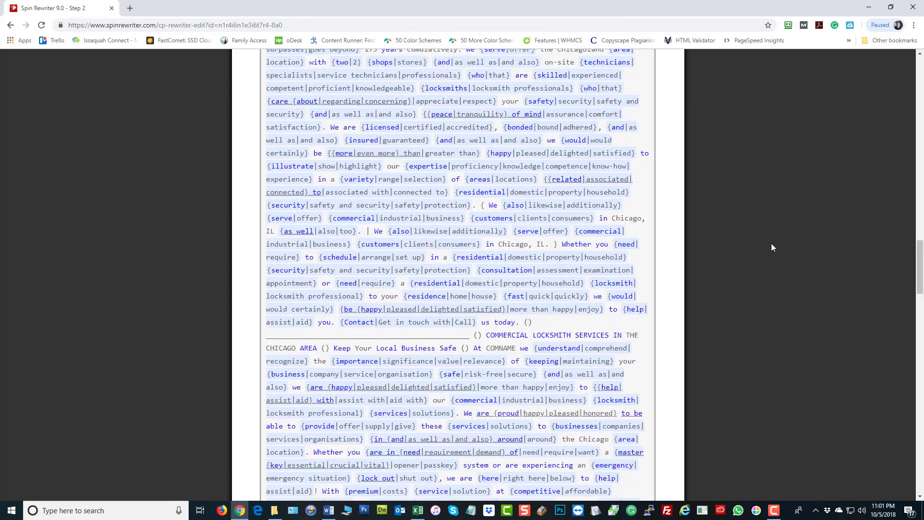
scroll(771, 247, "down", 9)
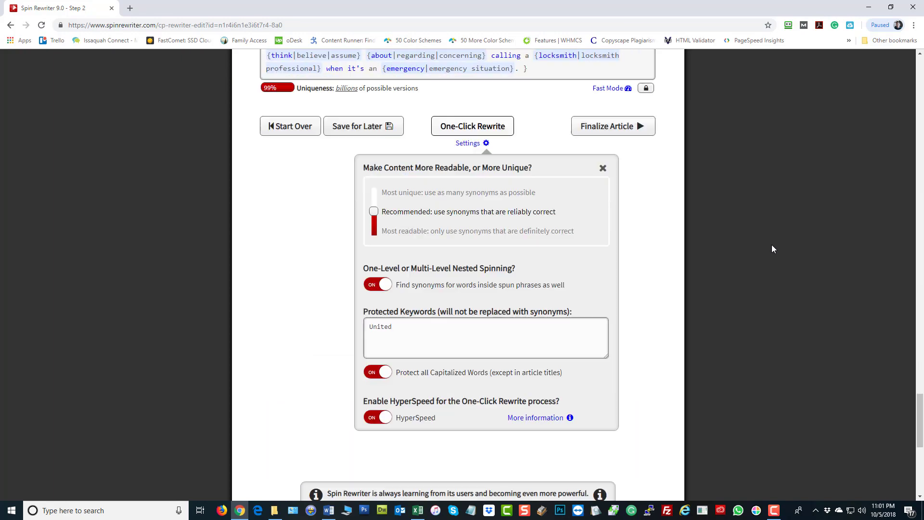
left_click(610, 127)
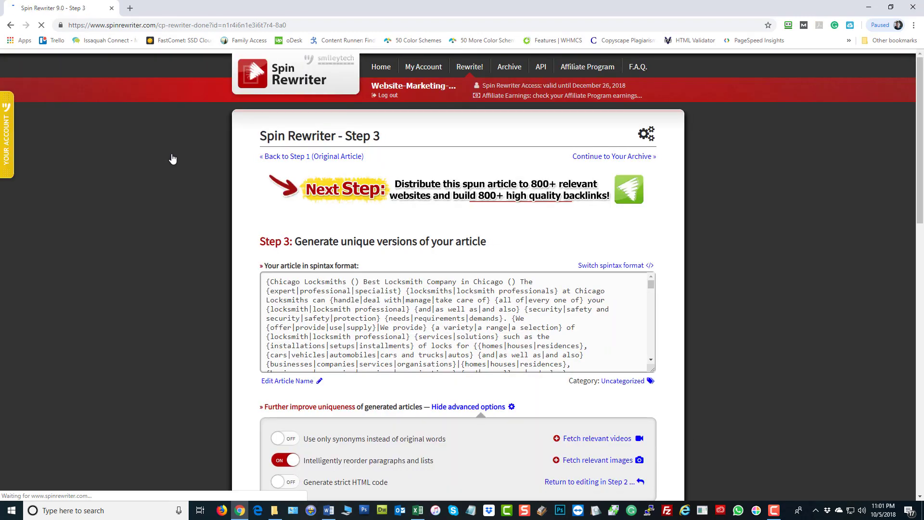
- Examine the finalized article's spintax, from its opening heading to the authentic locksmithing service section
scroll(753, 183, "down", 2)
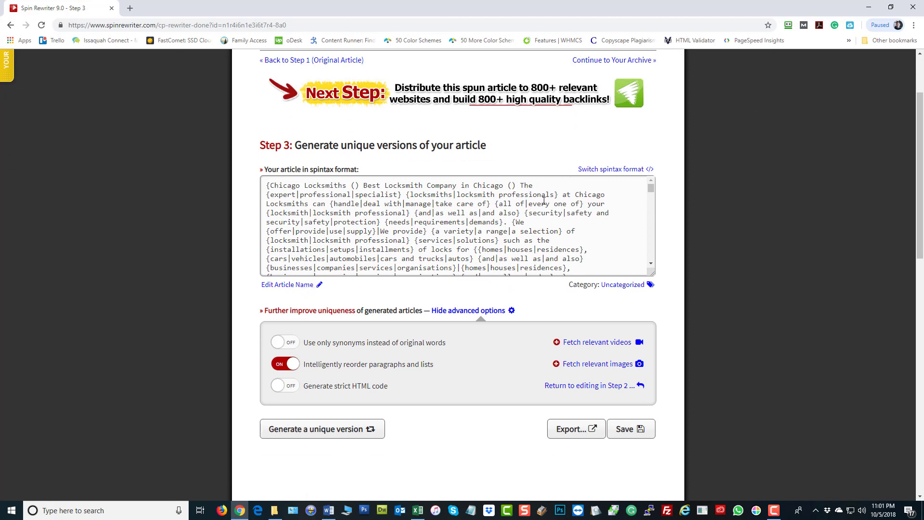
left_click(463, 213)
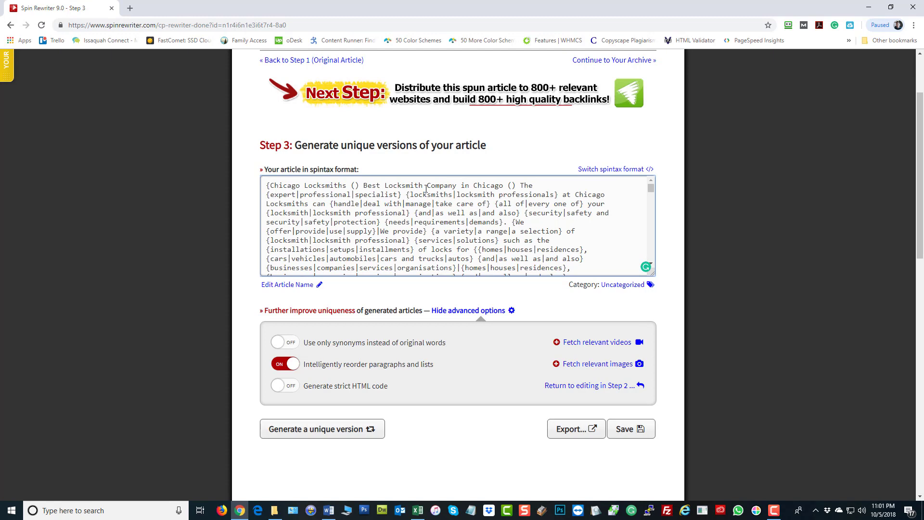
scroll(462, 198, "down", 3)
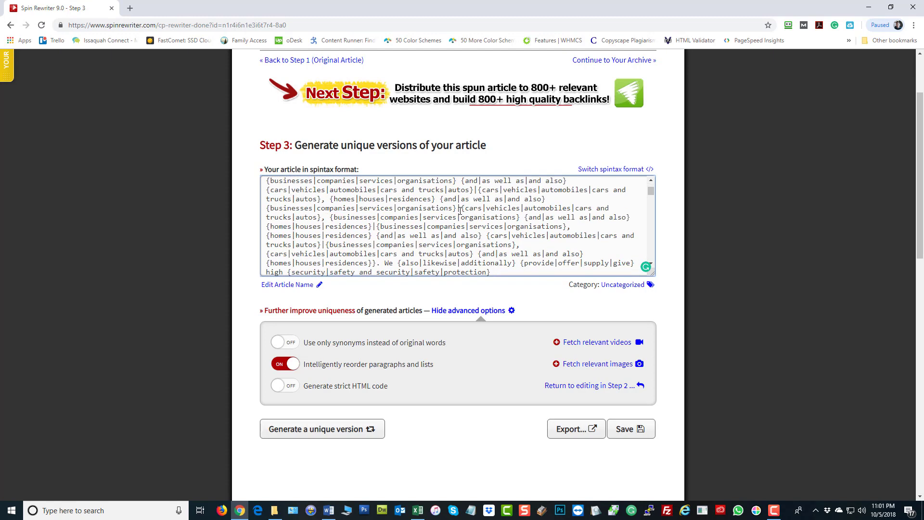
scroll(481, 208, "down", 3)
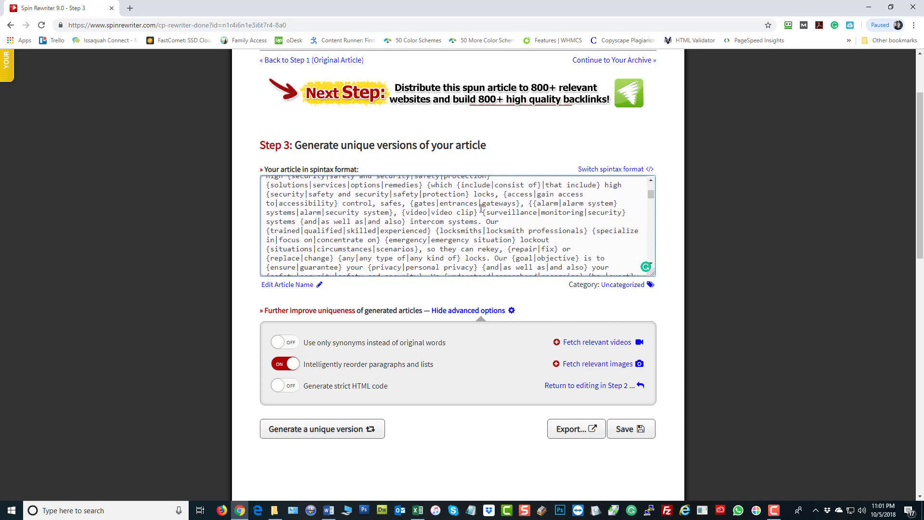
scroll(482, 208, "down", 10)
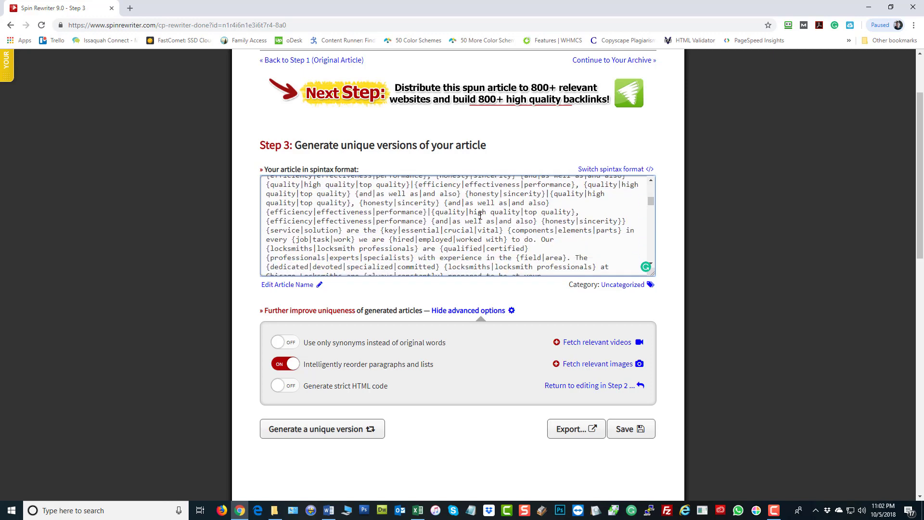
scroll(481, 216, "down", 2)
scroll(431, 339, "down", 2)
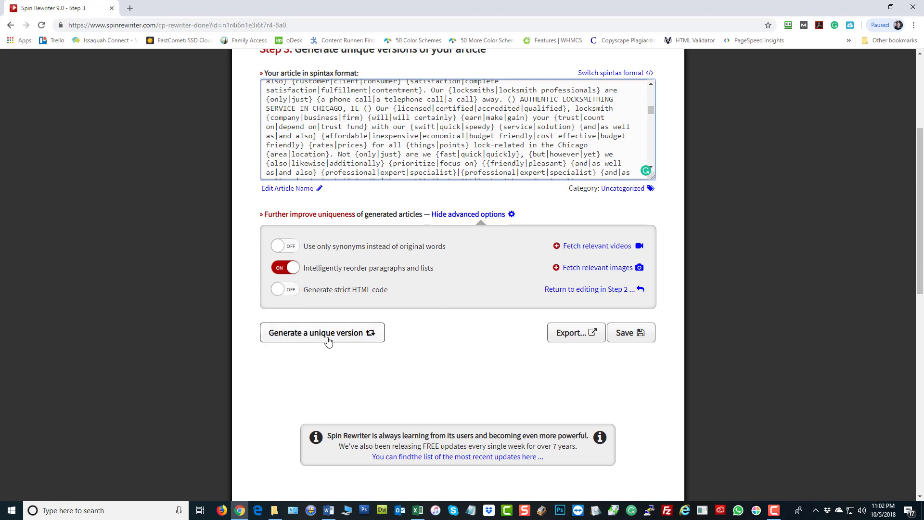
- Generate a unique version of the article with intelligent reordering of paragraphs and lists enabled
scroll(433, 341, "down", 2)
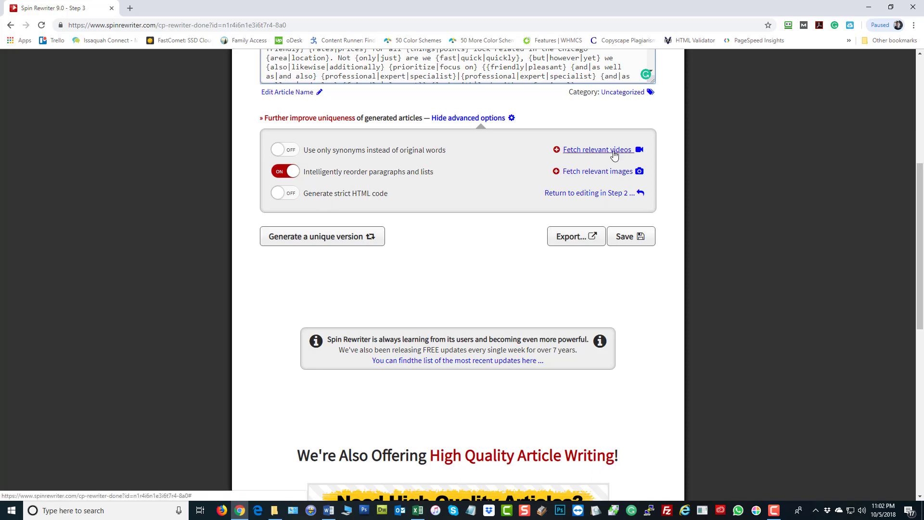
scroll(656, 185, "down", 1)
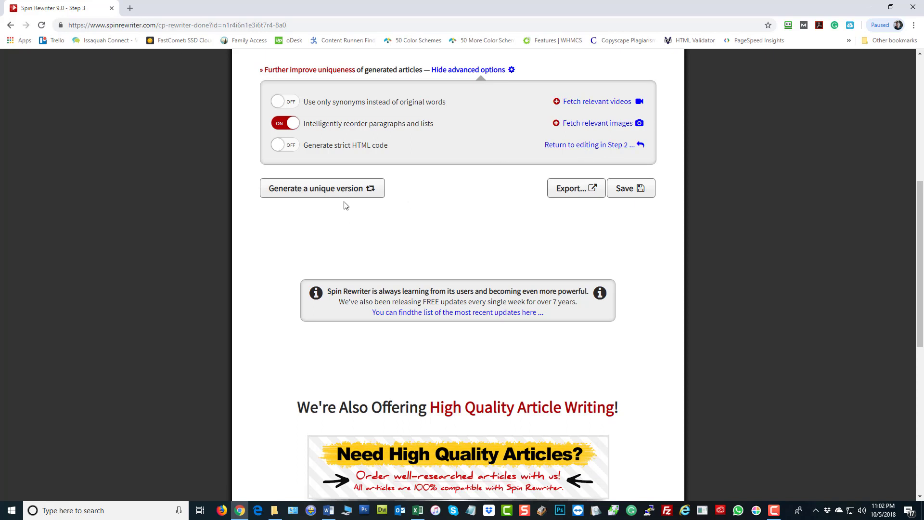
left_click(309, 192)
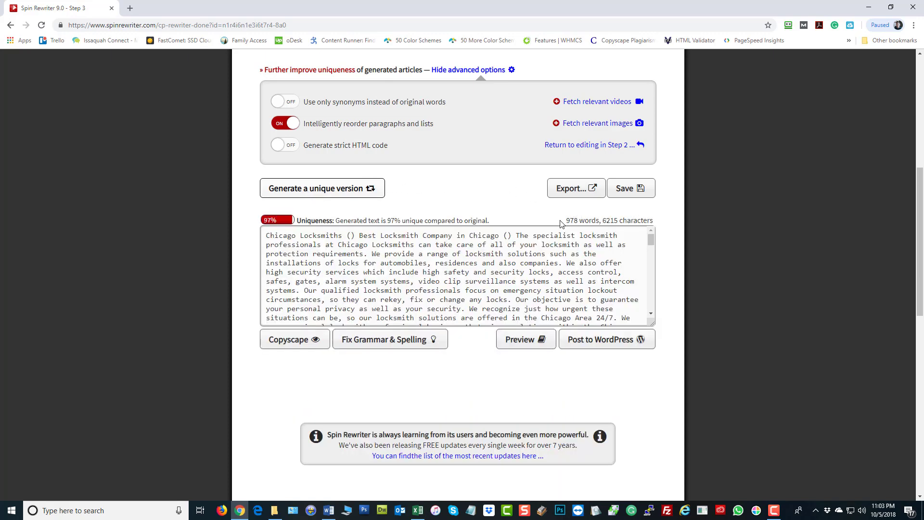
scroll(782, 224, "up", 5)
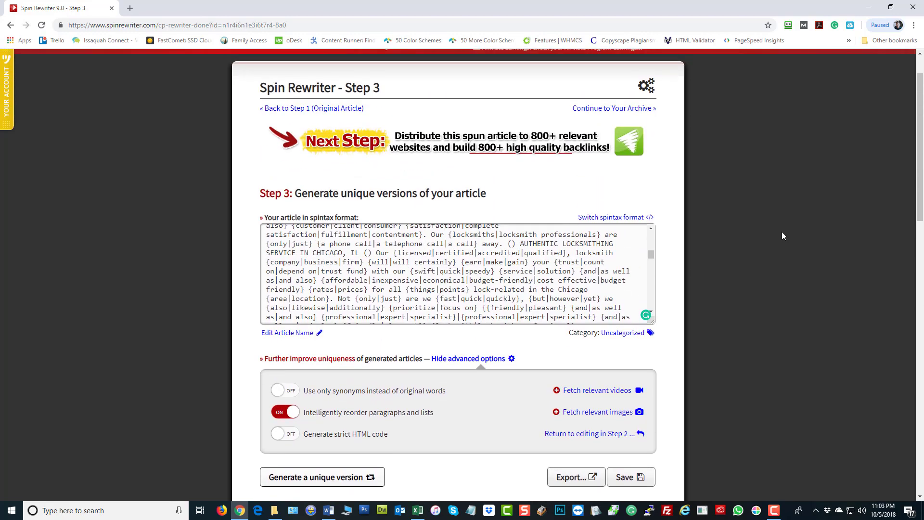
scroll(772, 228, "down", 7)
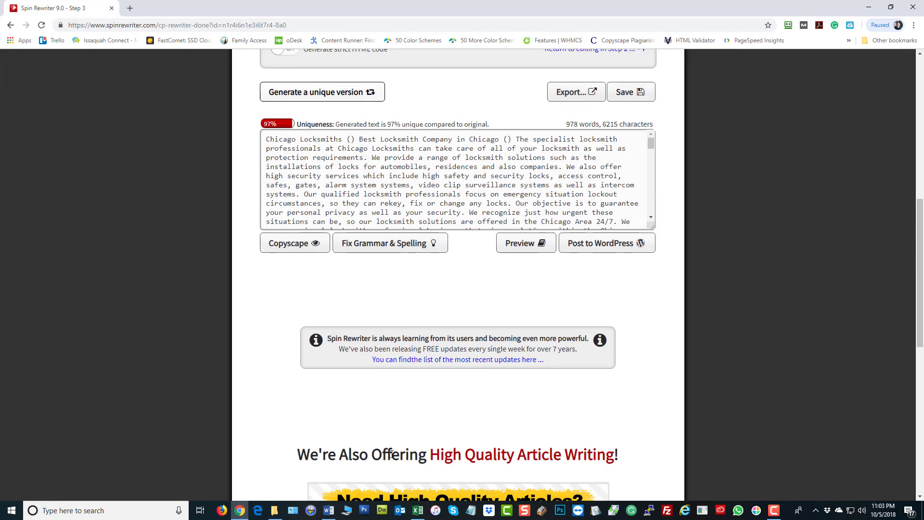
- Check the word count of the whole original text in locksmiths.docx in Word, then return to Spin Rewriter
left_click(328, 510)
key("ctrl+a")
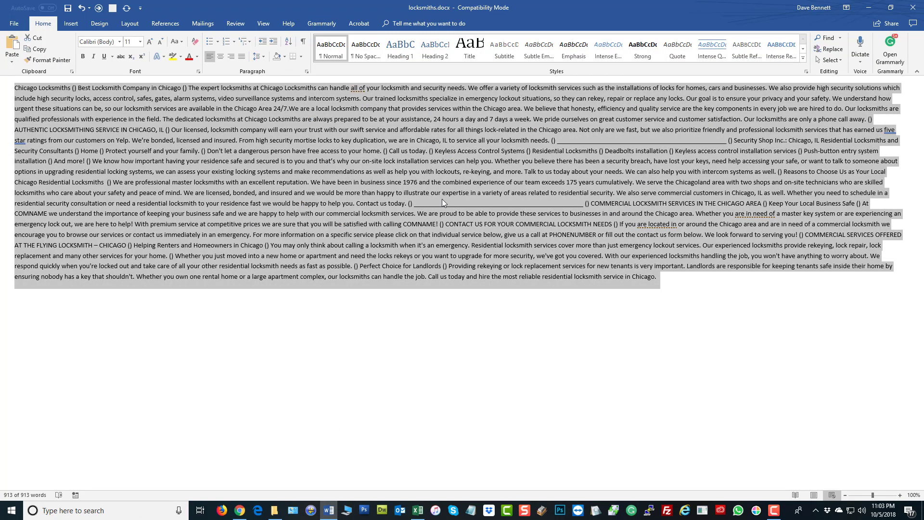
left_click(871, 10)
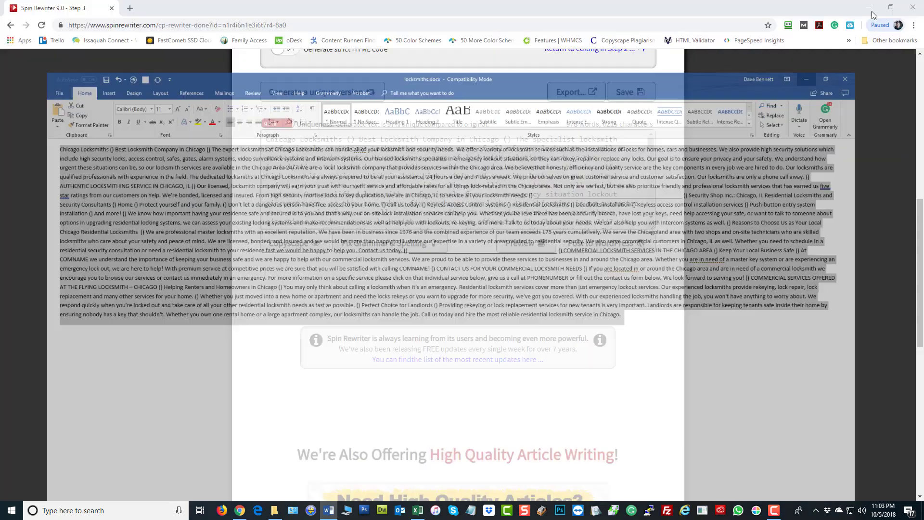
scroll(563, 206, "up", 1)
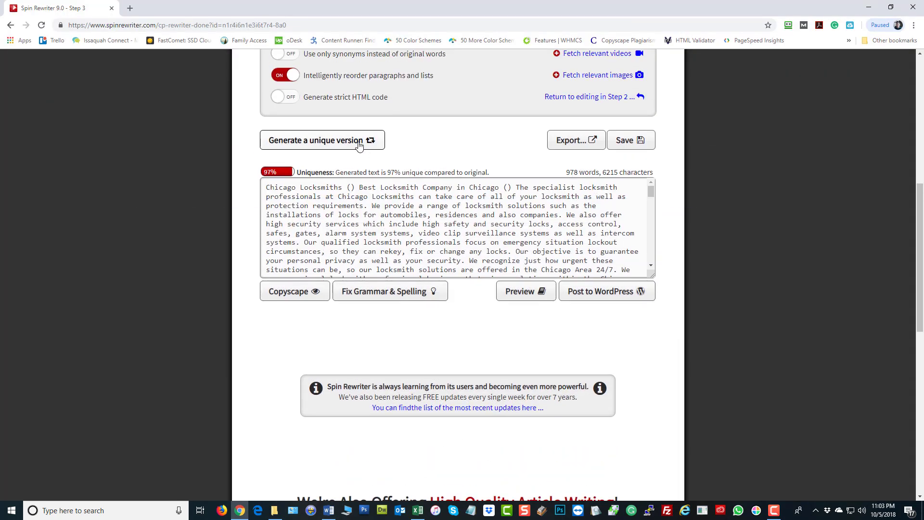
- Generate several more unique versions of the article, checking the word count of the results and ending on a full-length one
left_click(301, 144)
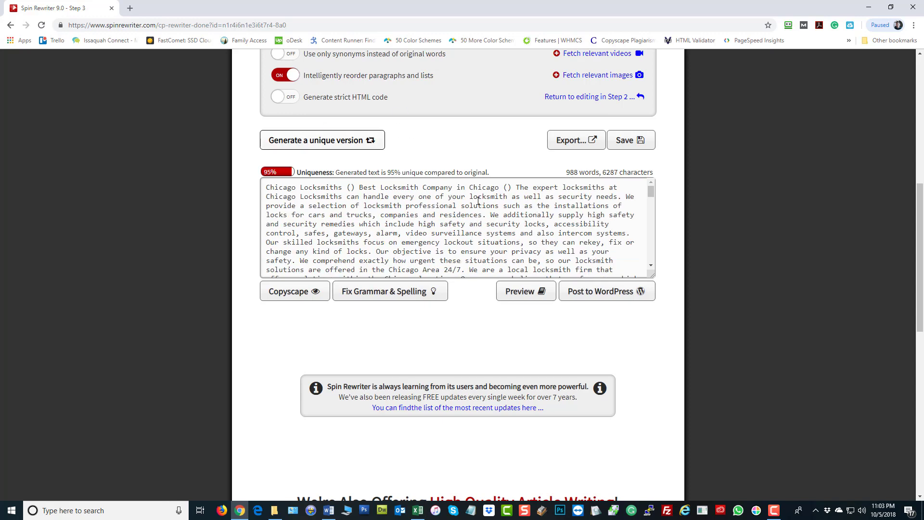
scroll(478, 201, "down", 2)
scroll(481, 214, "up", 2)
left_click(335, 146)
left_click(332, 143)
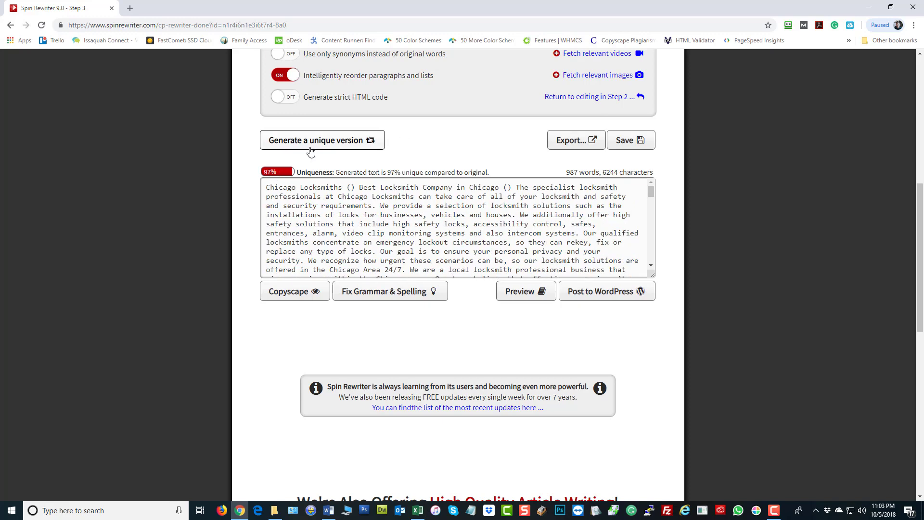
left_click(312, 147)
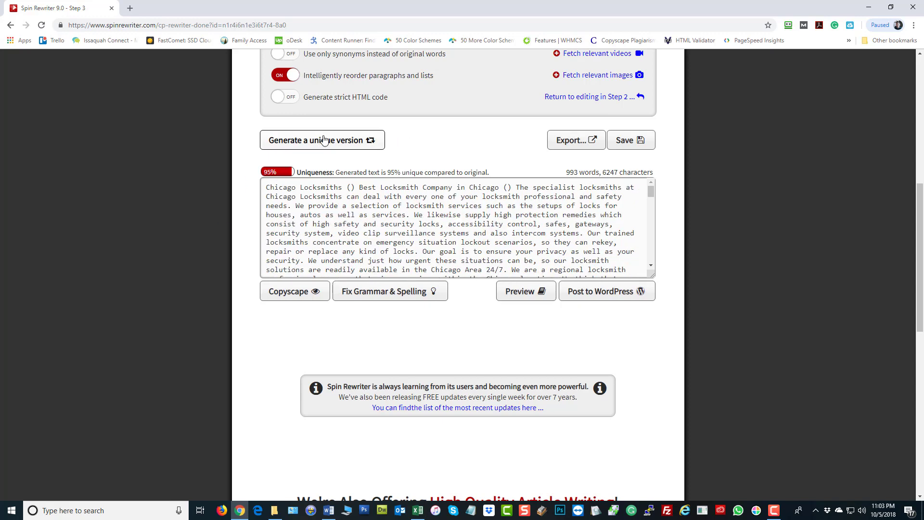
left_click(330, 137)
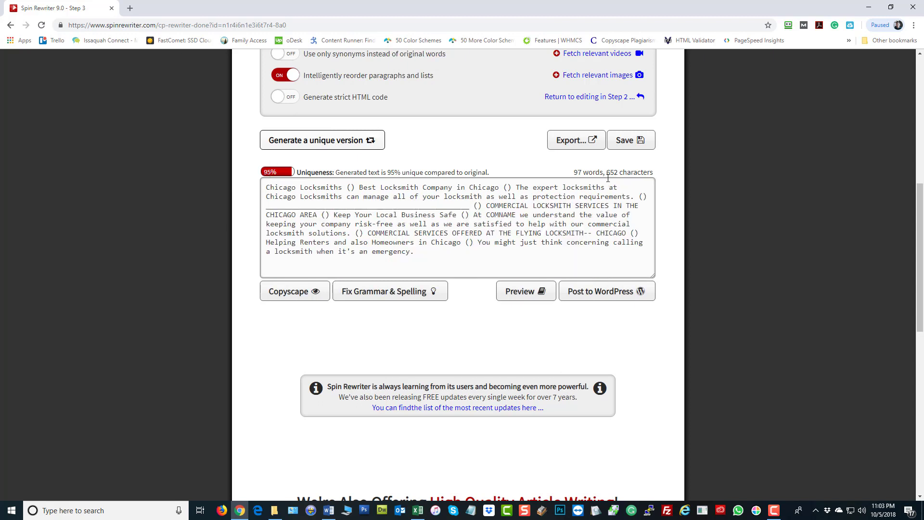
left_click_drag(582, 169, 573, 170)
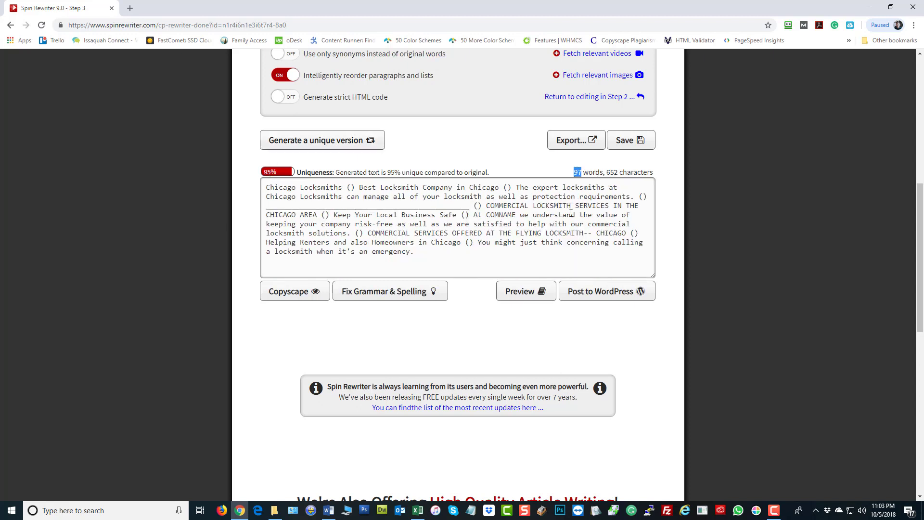
left_click(350, 146)
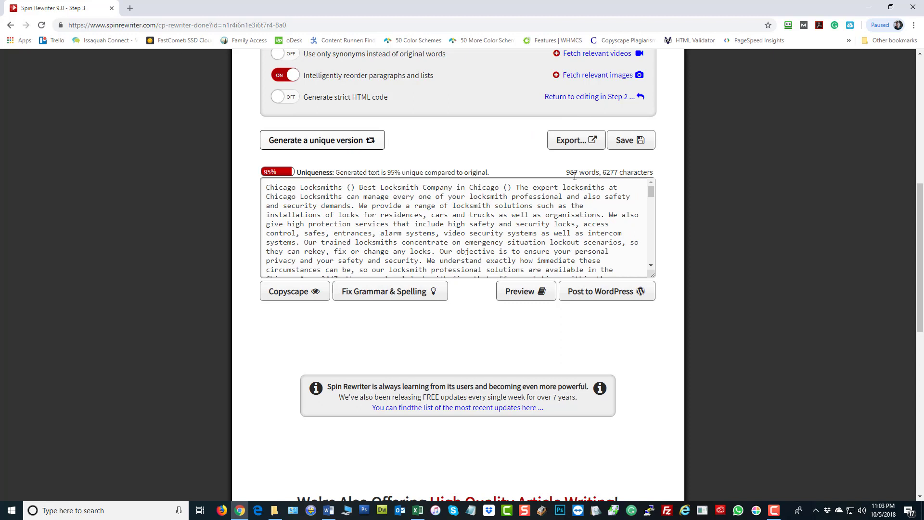
- Review the Perfect Tense grammar and spelling corrections for the generated version and dismiss them without applying any
left_click(386, 295)
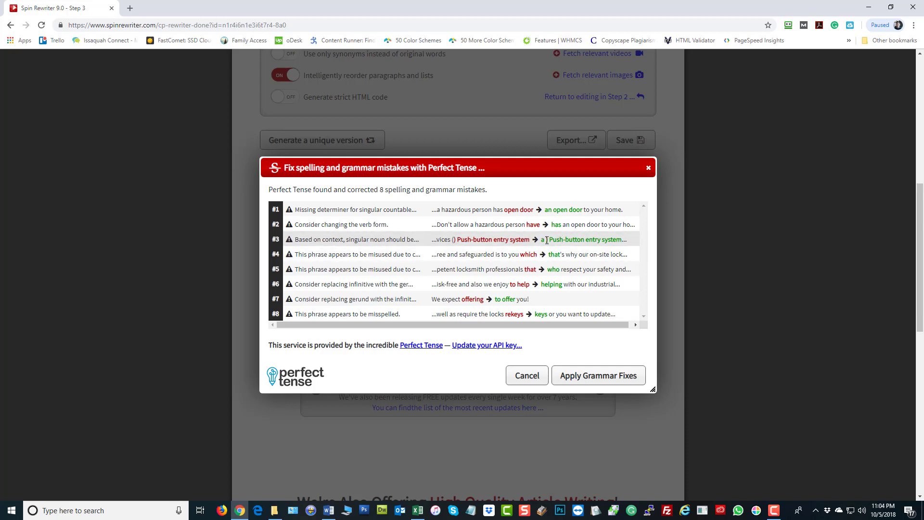
scroll(548, 239, "down", 1)
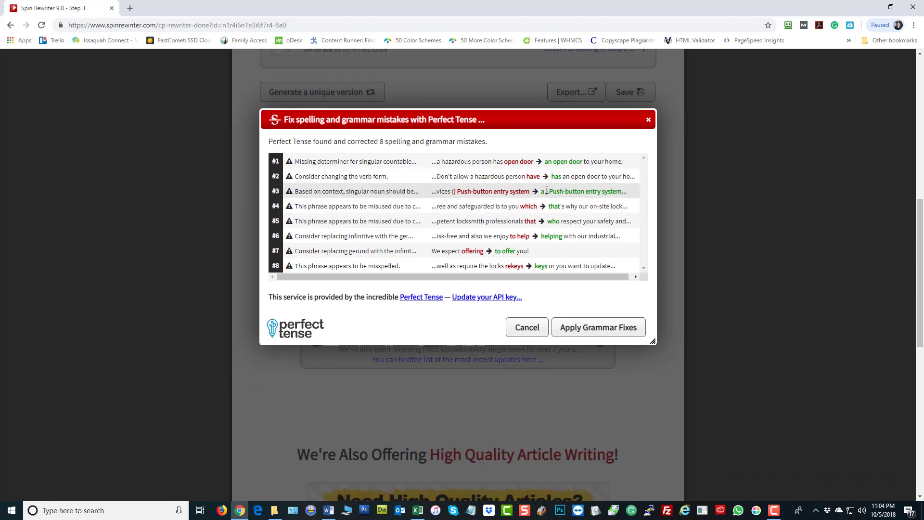
left_click(532, 329)
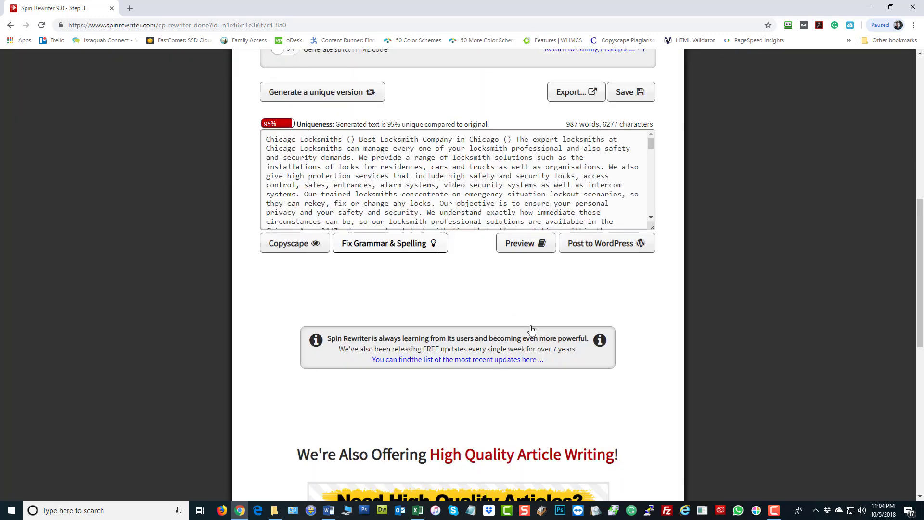
scroll(715, 293, "up", 1)
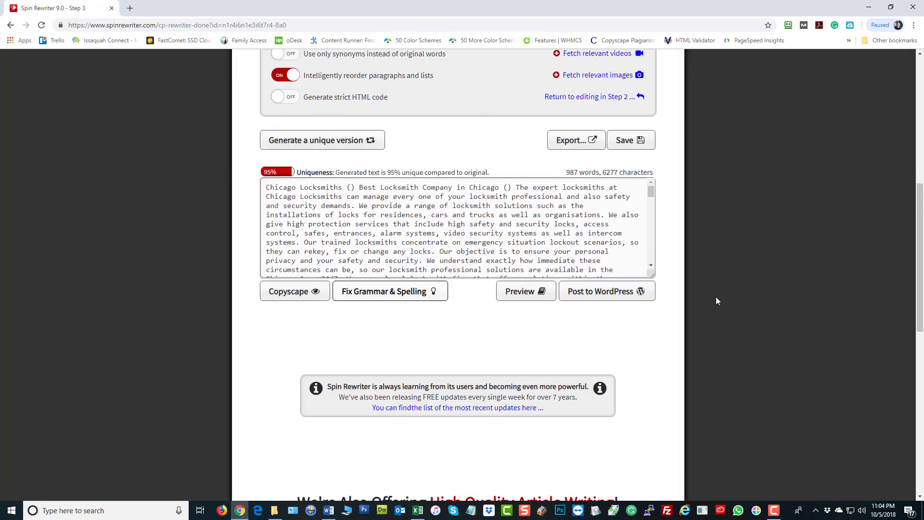
- Copy the entire generated version and paste it as text only over the original text in locksmiths.docx in Word
left_click(419, 237)
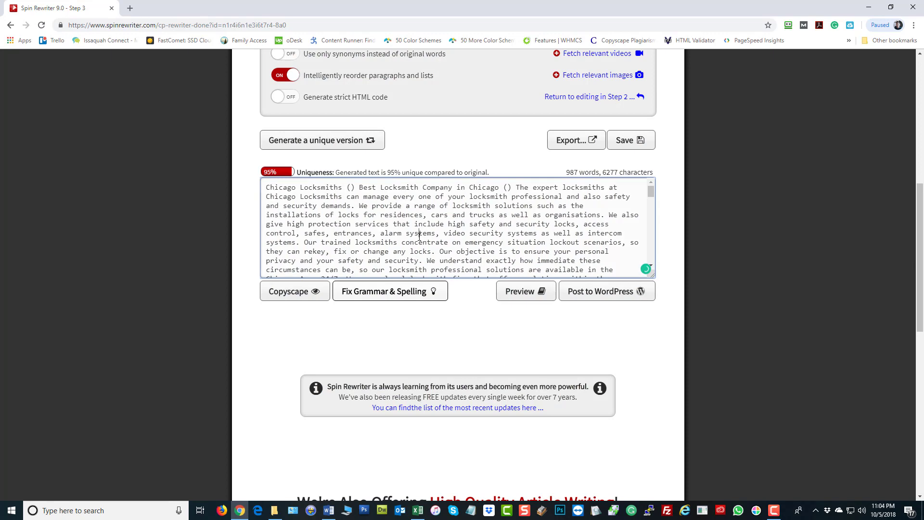
key("ctrl+a")
key("ctrl+c")
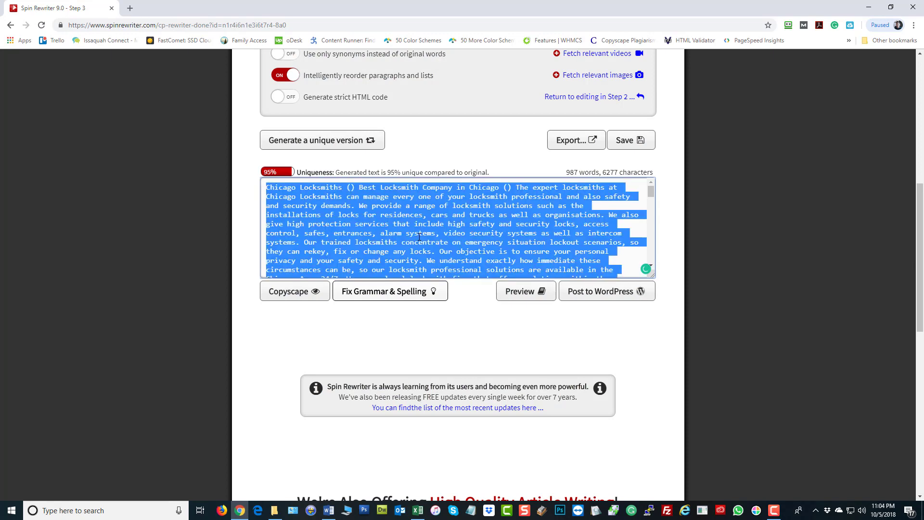
key("alt+Tab")
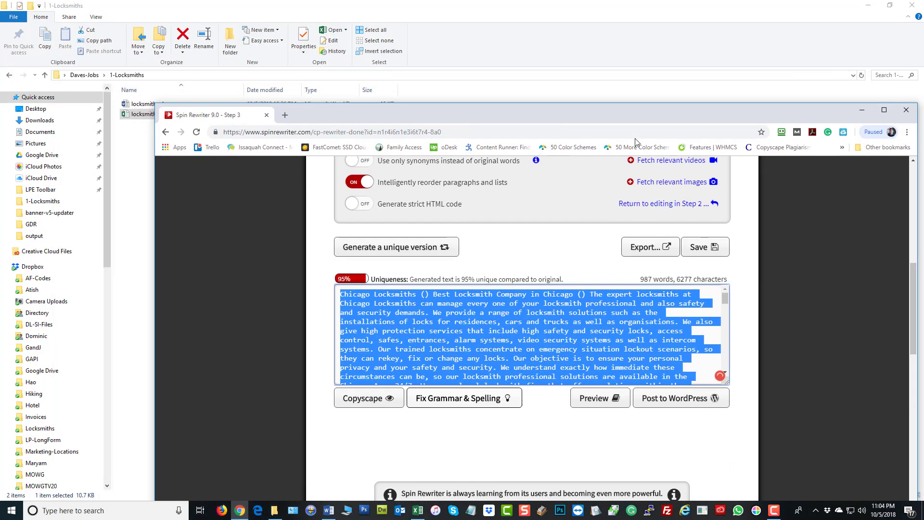
left_click(329, 510)
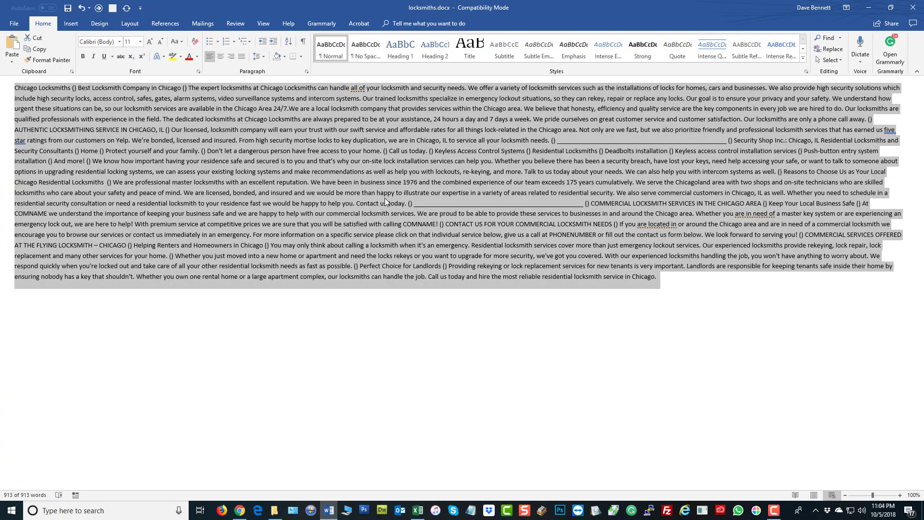
right_click(218, 124)
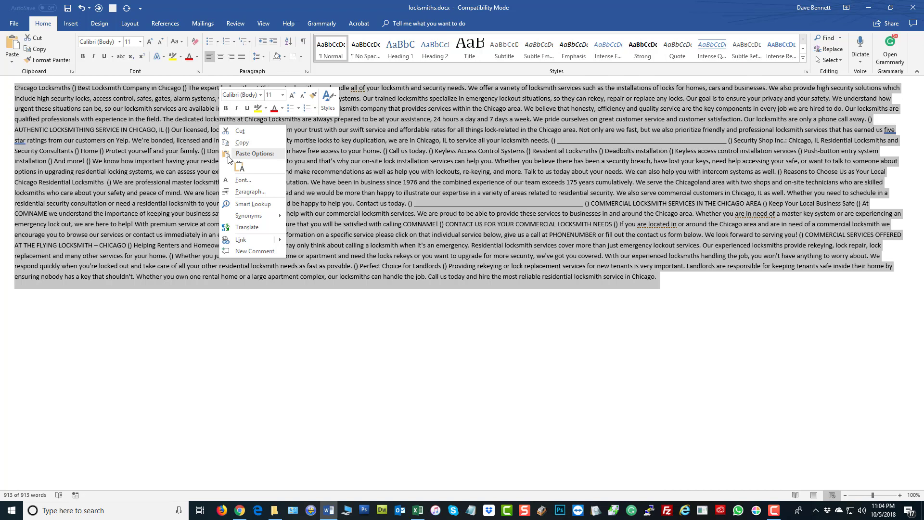
left_click(239, 167)
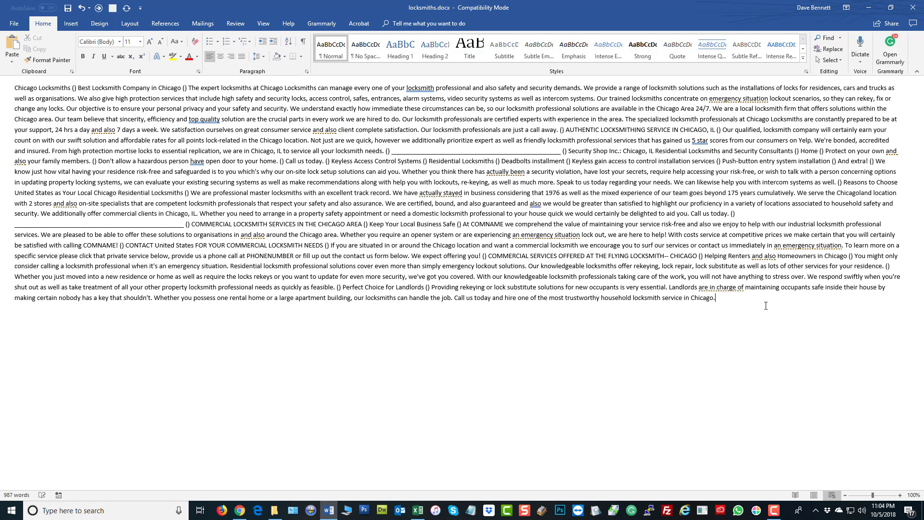
- Run the Grammarly check on locksmiths.docx, dismiss the PHONENUMBER suggestion, and close Grammarly
left_click(318, 24)
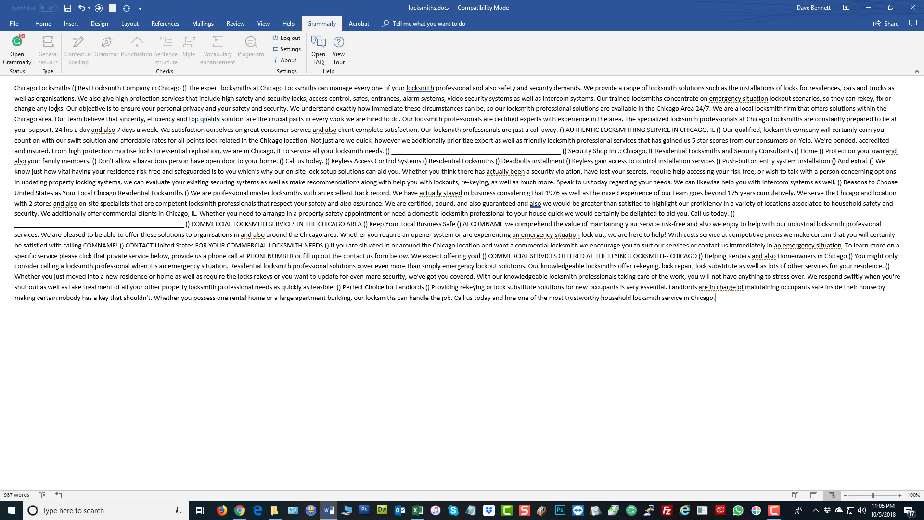
left_click(17, 44)
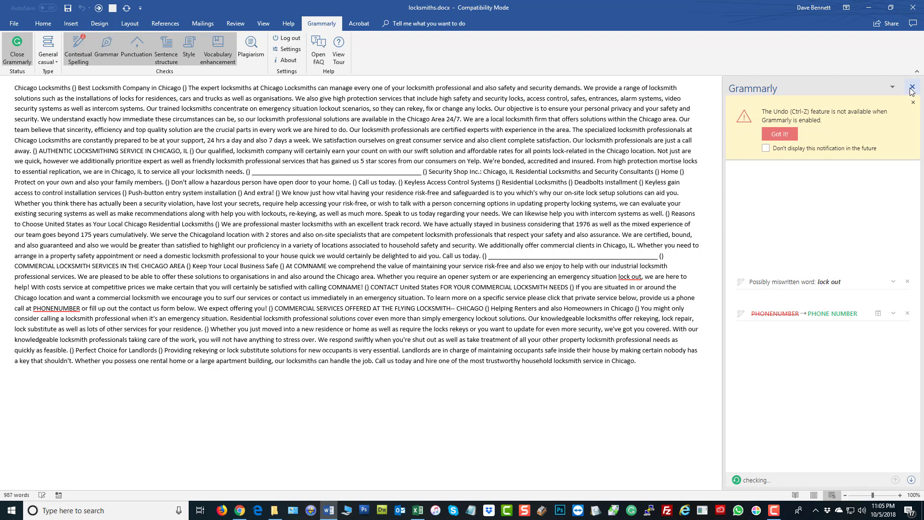
left_click(914, 103)
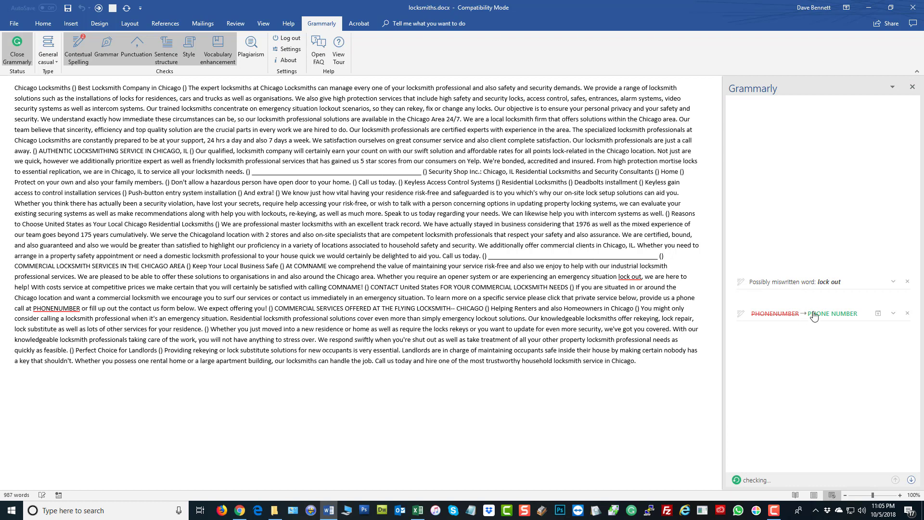
left_click(908, 315)
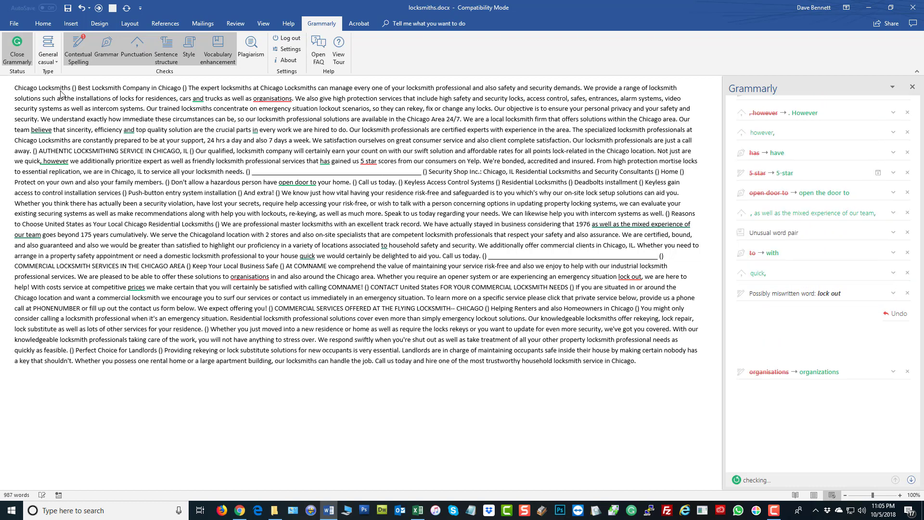
left_click(17, 48)
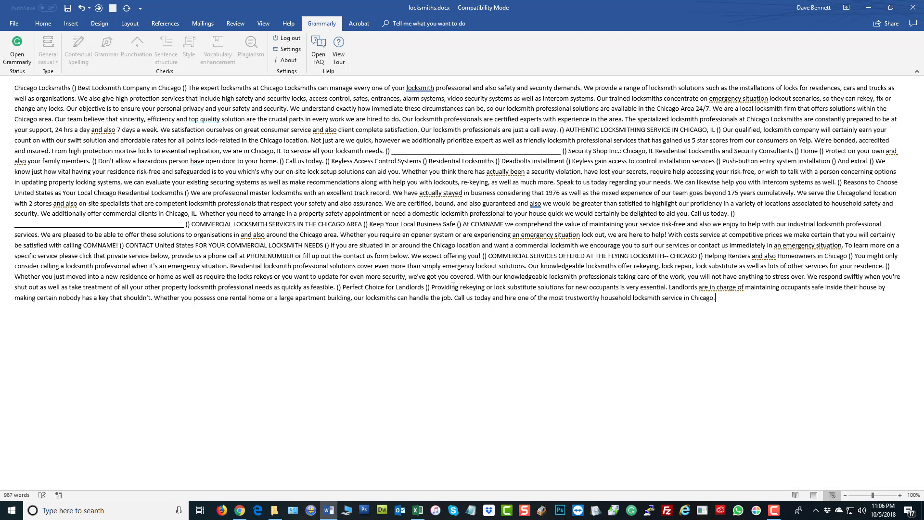
- Set up a find and replace in locksmiths.docx with "()" as the search text and the replacement text cleared
left_click(731, 298)
left_click_drag(570, 151, 562, 151)
key("ctrl+h")
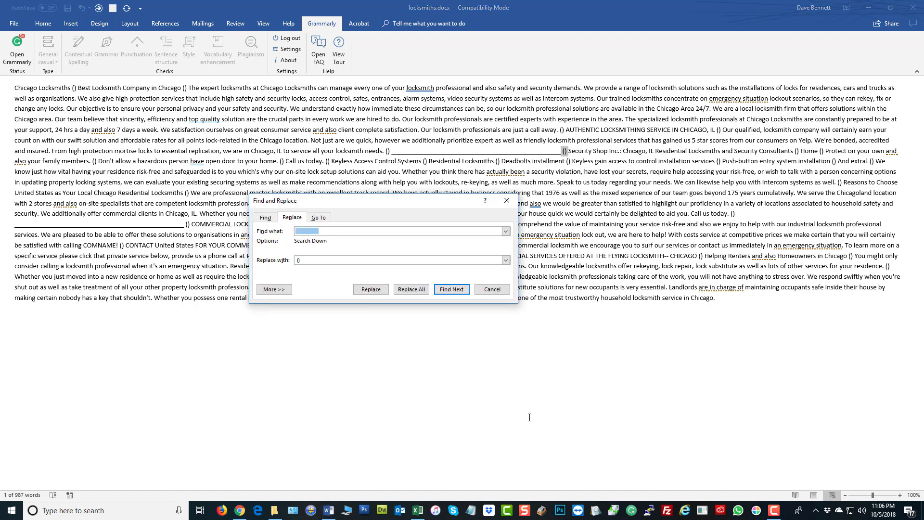
key("End")
key("Tab")
key("BackSpace")
- Open a blank Notepad file, then switch to locksmiths.xlsx in Excel and enter a in A5 and c in B5
left_click(471, 510)
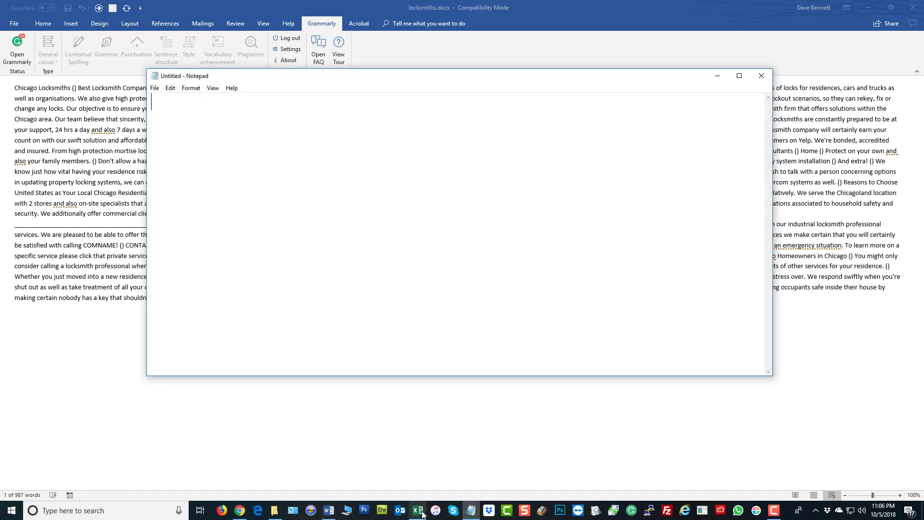
left_click(418, 510)
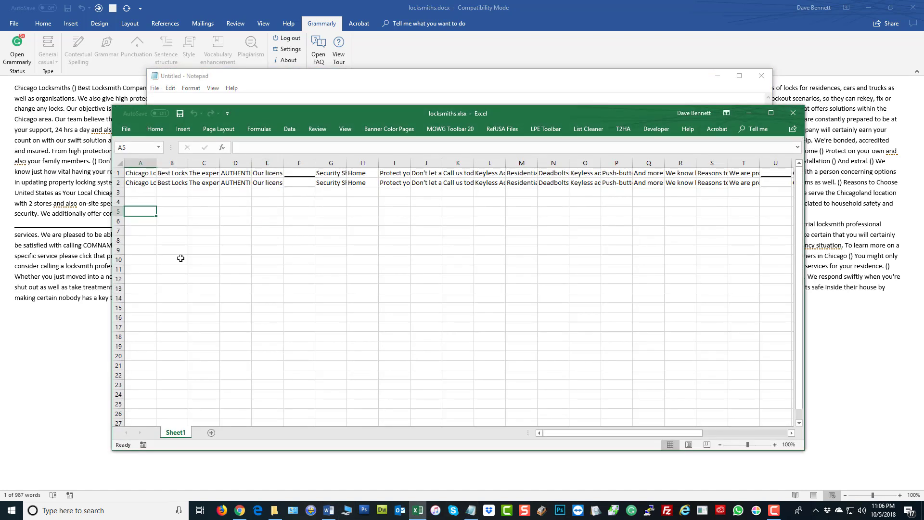
type("a")
key("Tab")
type("c")
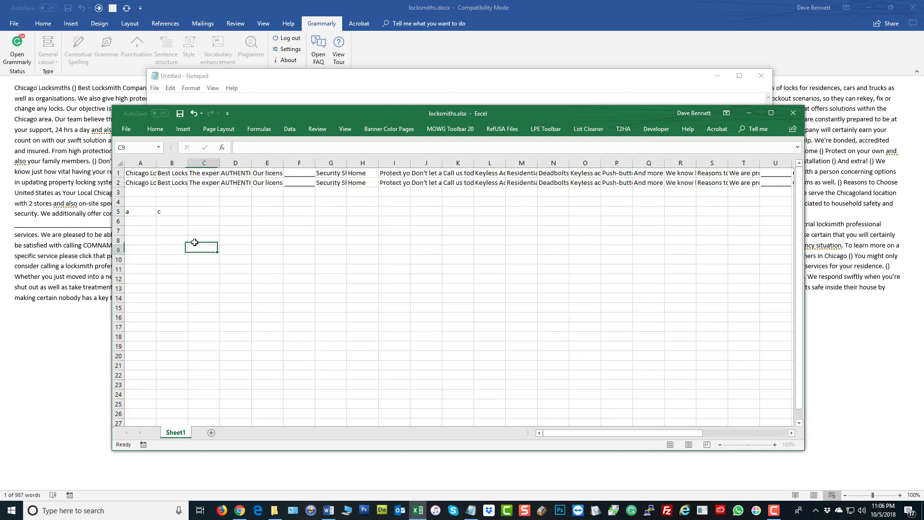
- Copy cells A5:B5 into the blank Notepad file and copy the tab character between the two letters
left_click_drag(166, 212, 144, 212)
right_click(150, 212)
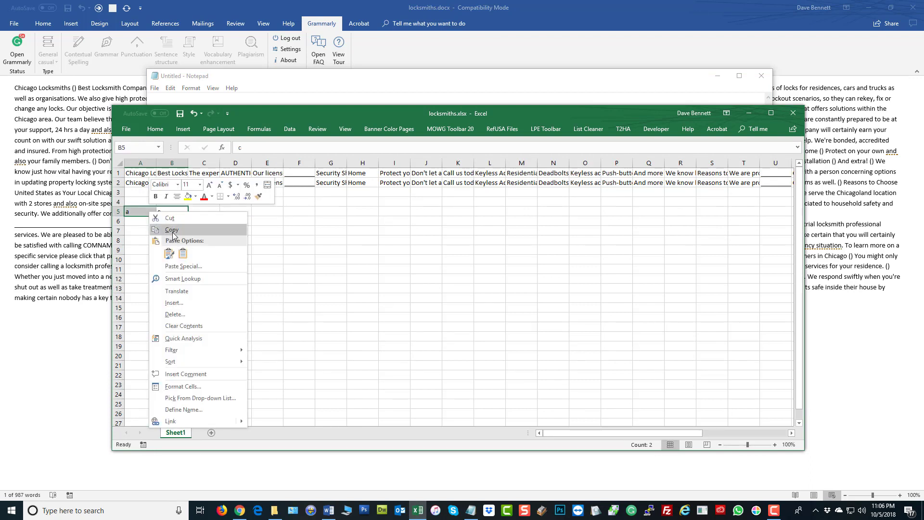
left_click(172, 230)
left_click(472, 513)
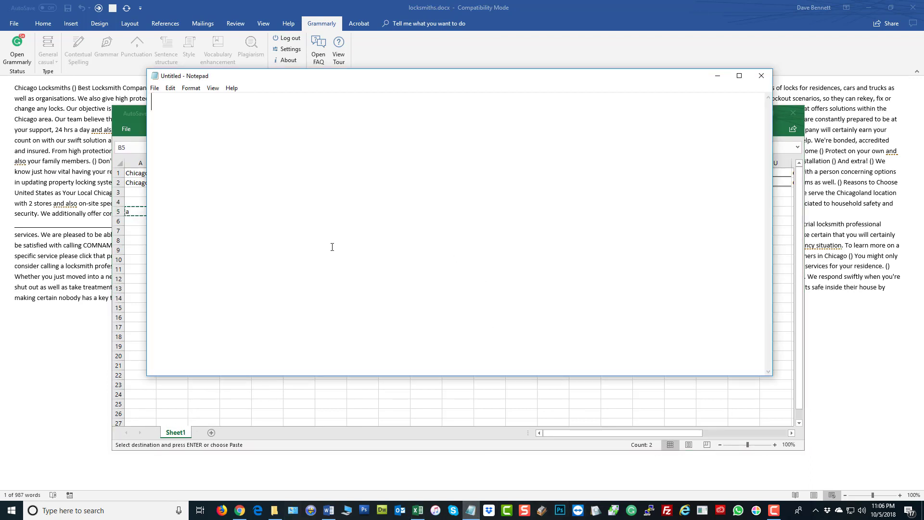
right_click(327, 224)
left_click(349, 265)
double_click(182, 104)
right_click(182, 104)
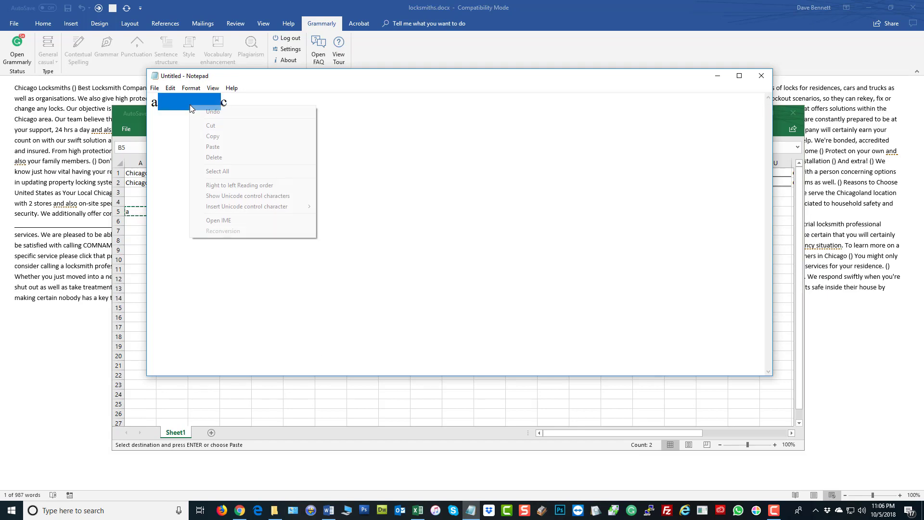
left_click(214, 136)
- Return to locksmiths.docx in Word and replace every "()" in the whole document with the copied tab character
left_click(60, 354)
key("ctrl+h")
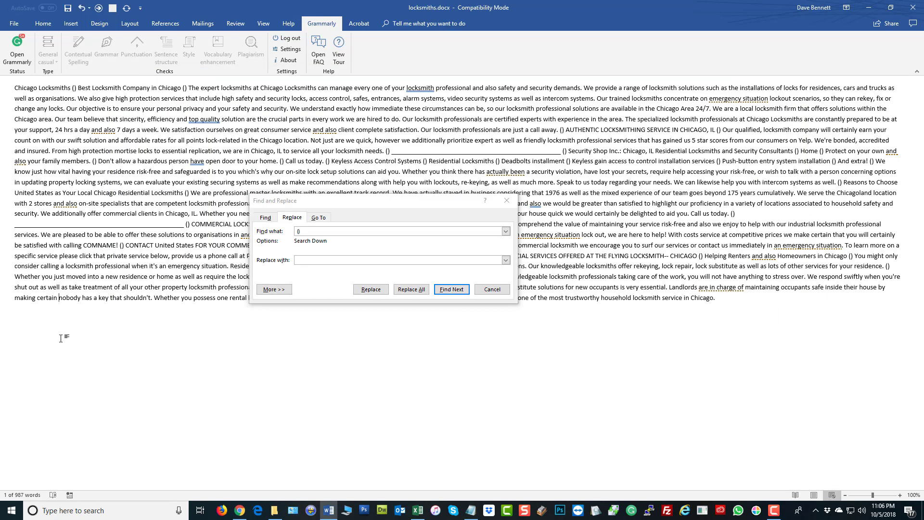
left_click(311, 260)
right_click(311, 260)
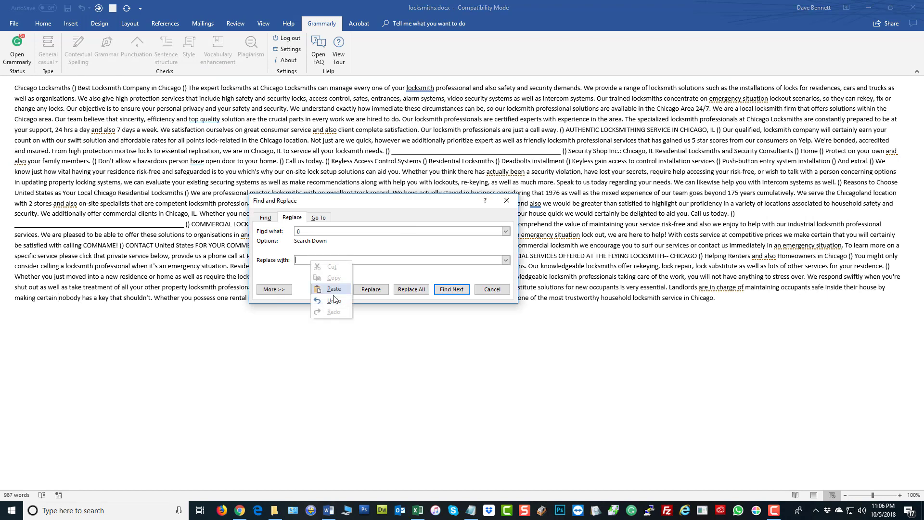
left_click(333, 291)
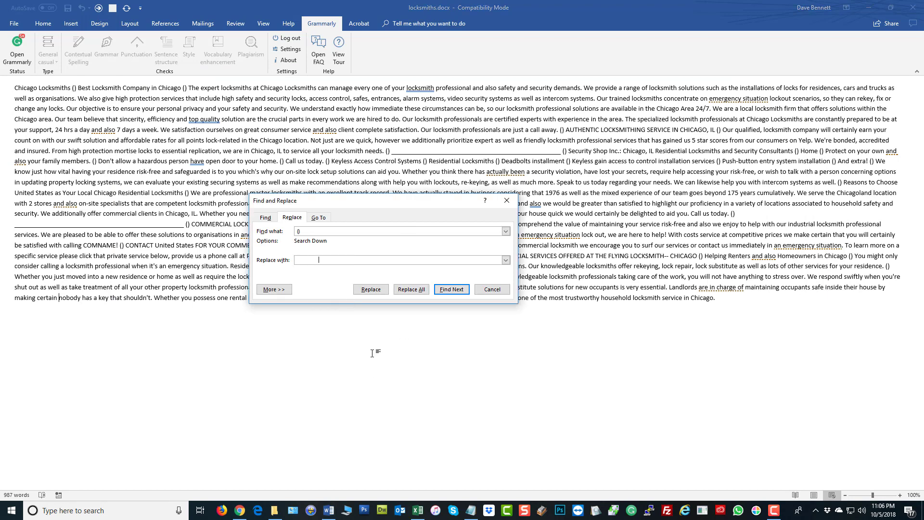
left_click(420, 289)
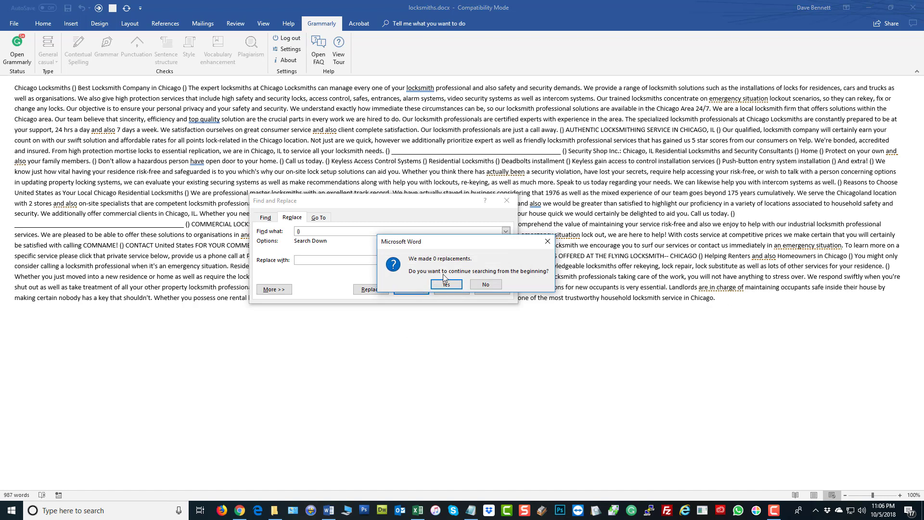
left_click(466, 283)
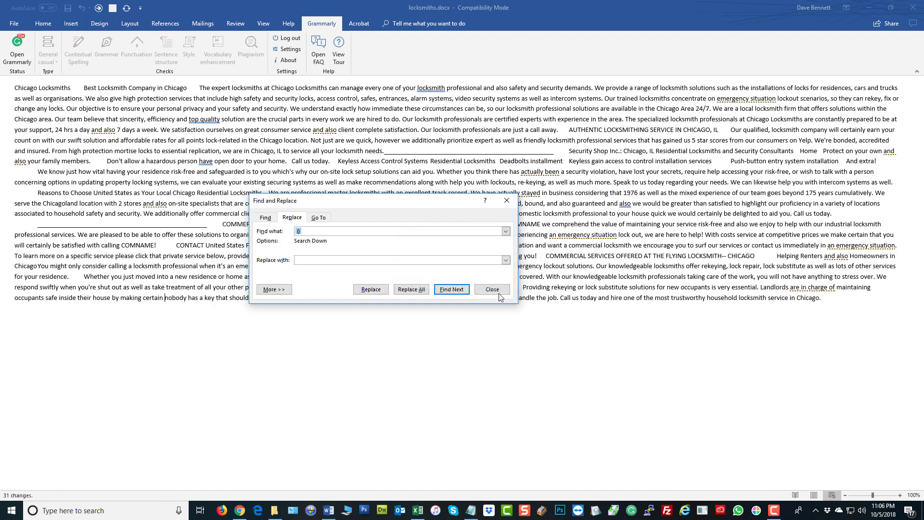
left_click(492, 289)
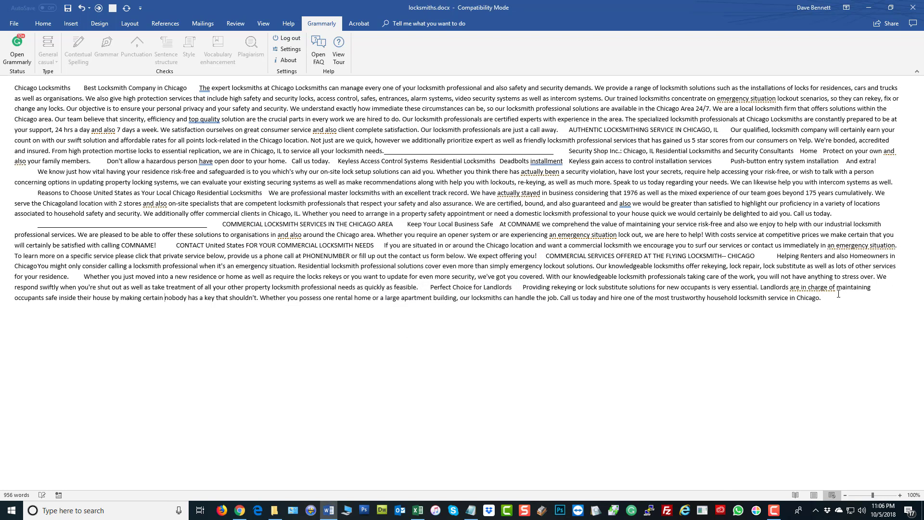
- Copy the entire tab-separated text and paste it at cell A3 of locksmiths.xlsx in Excel, matching the destination formatting
left_click_drag(838, 298, 192, 87)
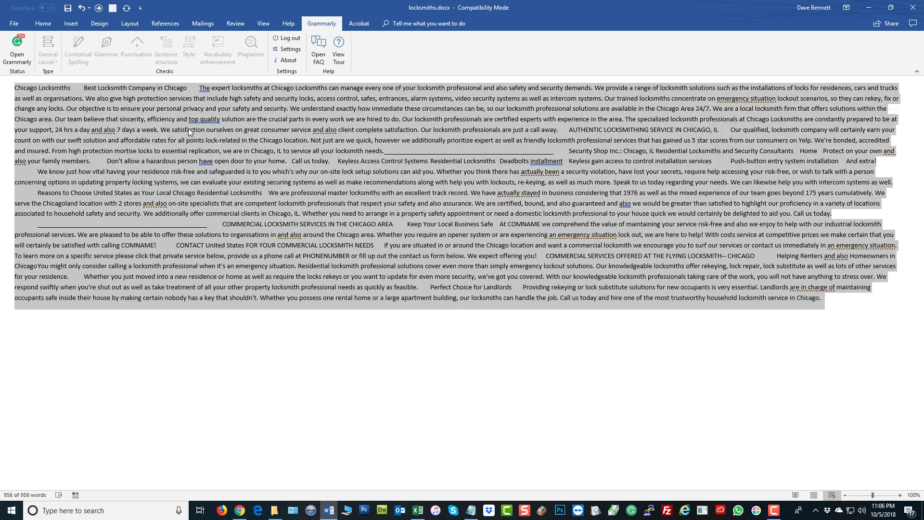
right_click(213, 161)
left_click(243, 178)
left_click(417, 510)
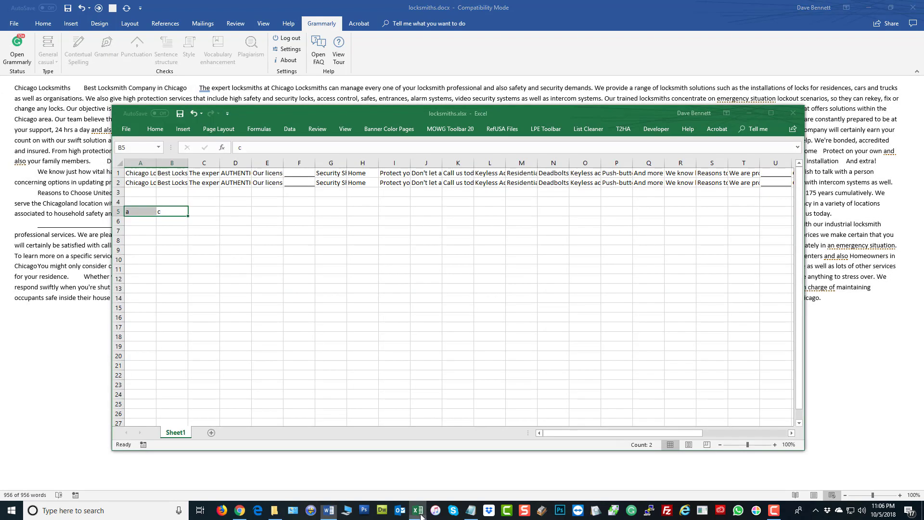
left_click(201, 258)
right_click(147, 191)
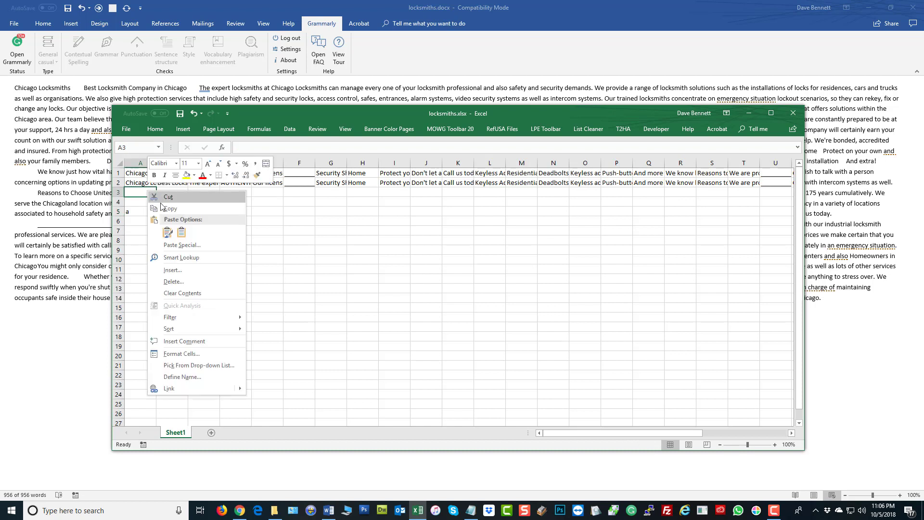
left_click(185, 233)
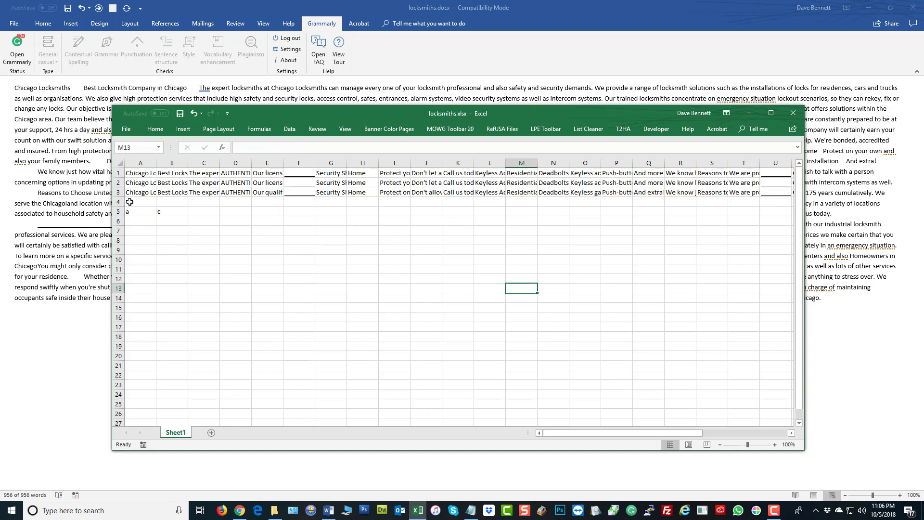
- Clear the contents of rows 4 and 5 in the sheet
left_click_drag(118, 202, 118, 212)
right_click(159, 212)
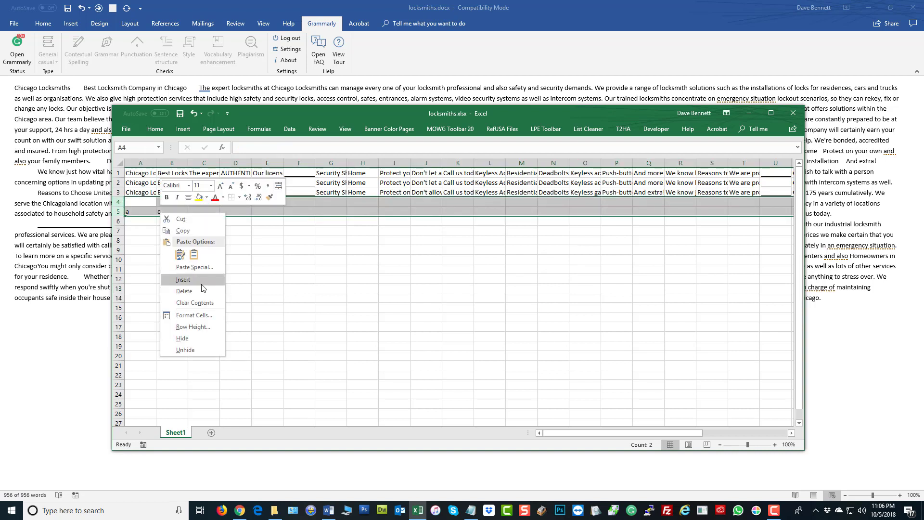
left_click(183, 303)
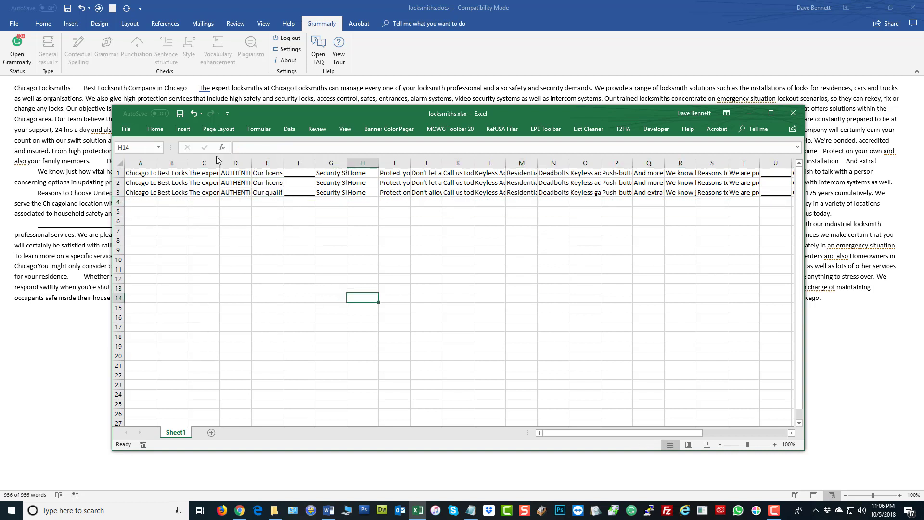
- Compare the spun text in row 3 with the original text in row 2, checking columns C and E
left_click(169, 193)
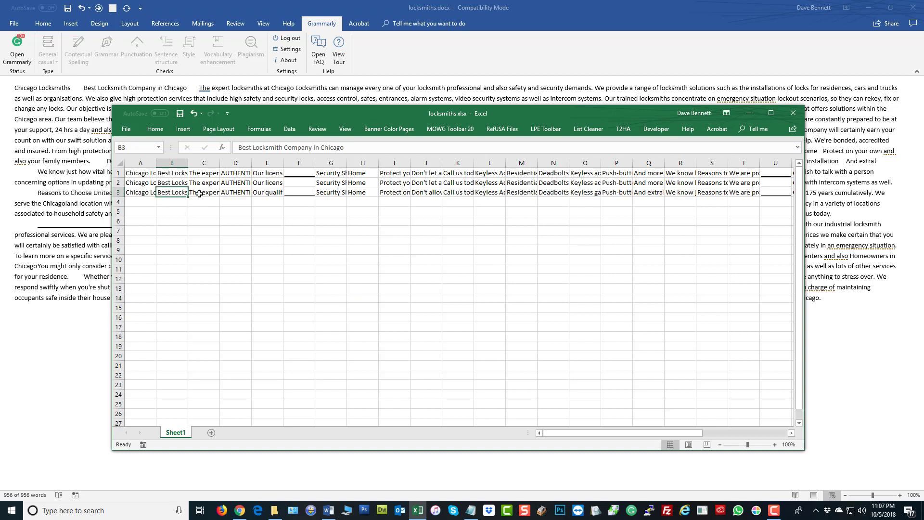
left_click(198, 193)
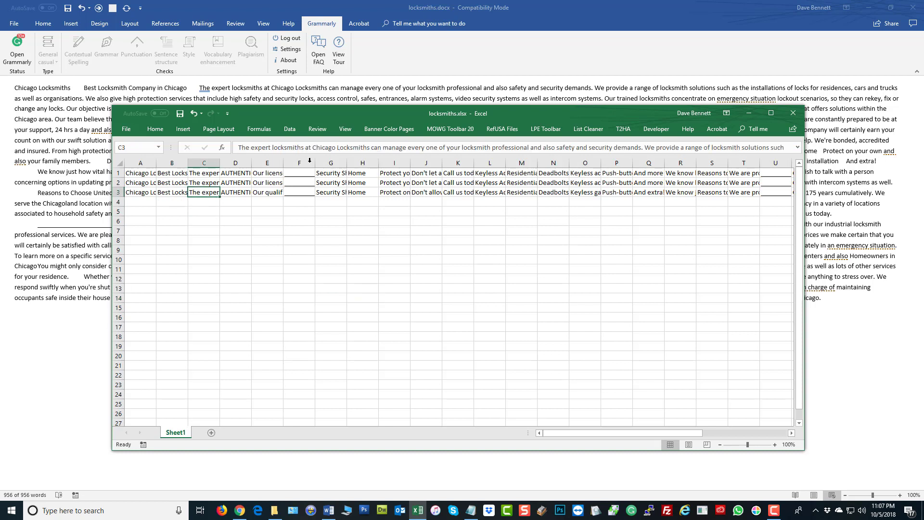
left_click(207, 182)
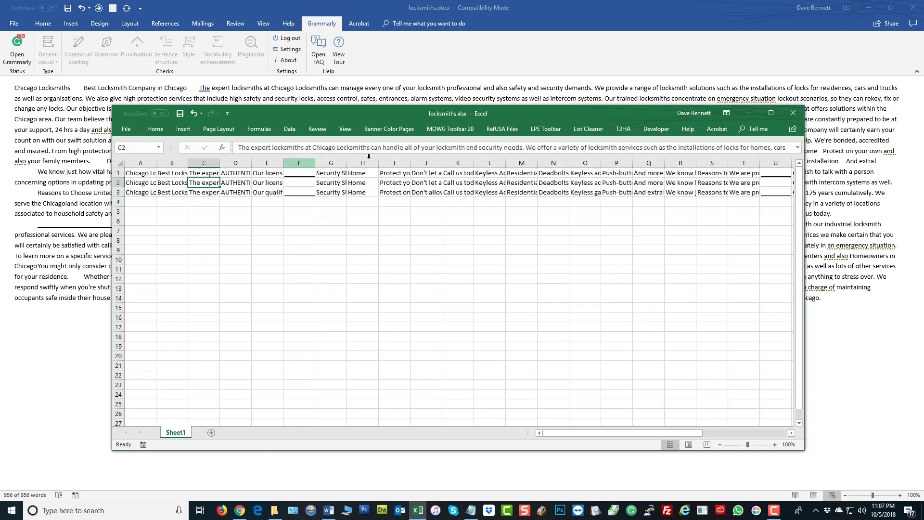
left_click(209, 193)
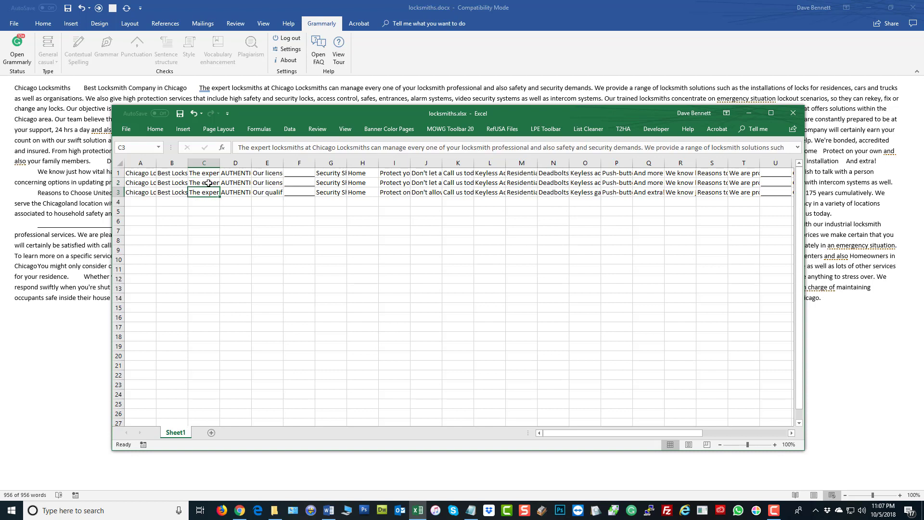
left_click(208, 183)
left_click(206, 192)
left_click(276, 192)
left_click(271, 181)
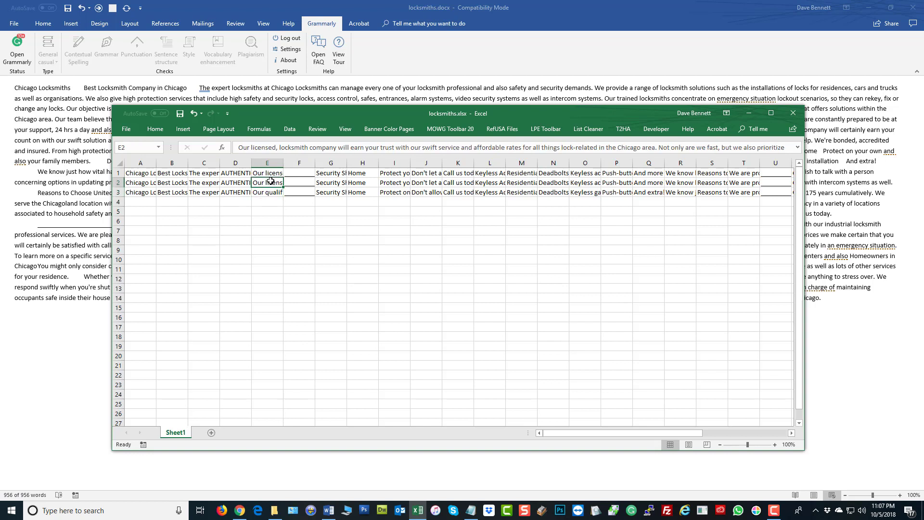
left_click(267, 192)
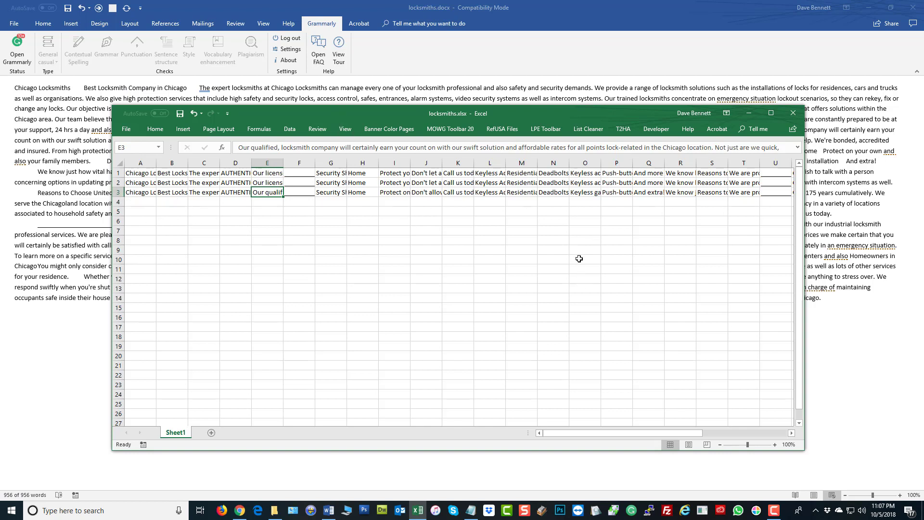
- Return to Spin Rewriter, generate another unique version of the article, and copy the whole result
key("alt+Tab")
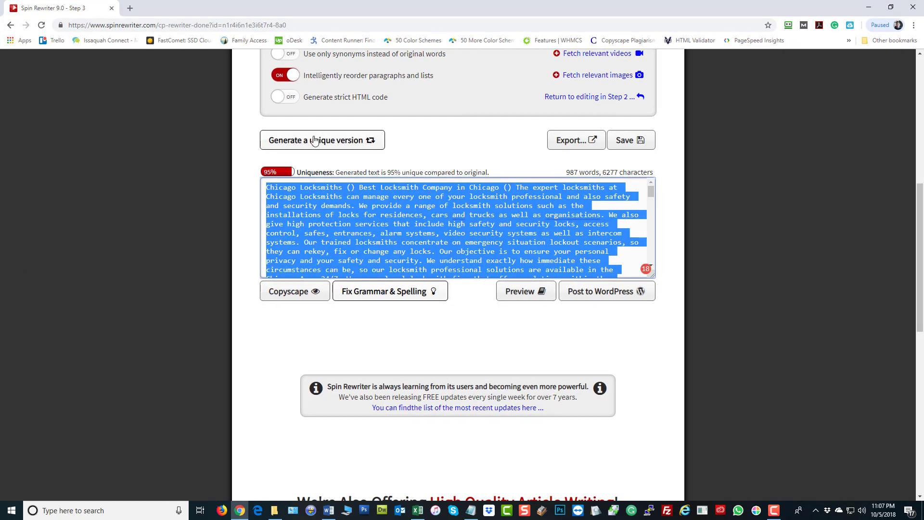
left_click(314, 139)
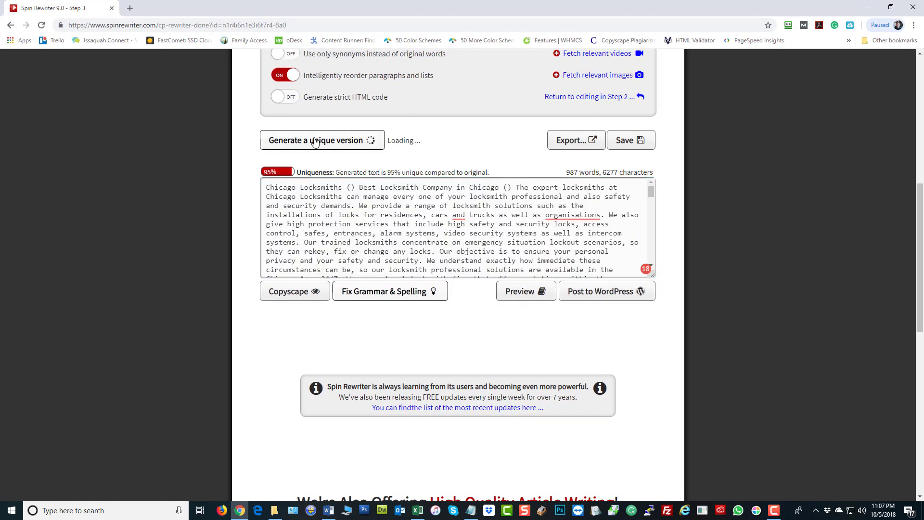
key("ctrl+a")
right_click(363, 224)
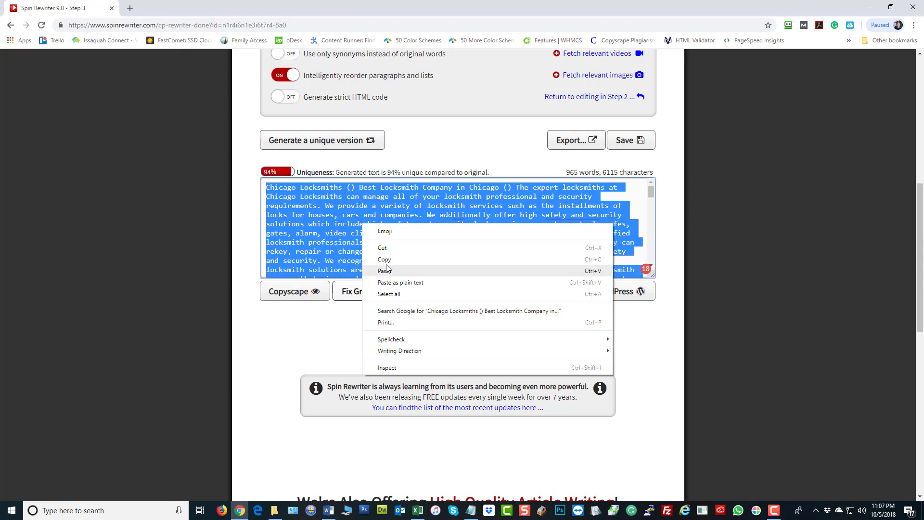
left_click(389, 264)
- Switch to locksmiths.docx in Word and replace all of its text with the newly copied version
left_click(868, 7)
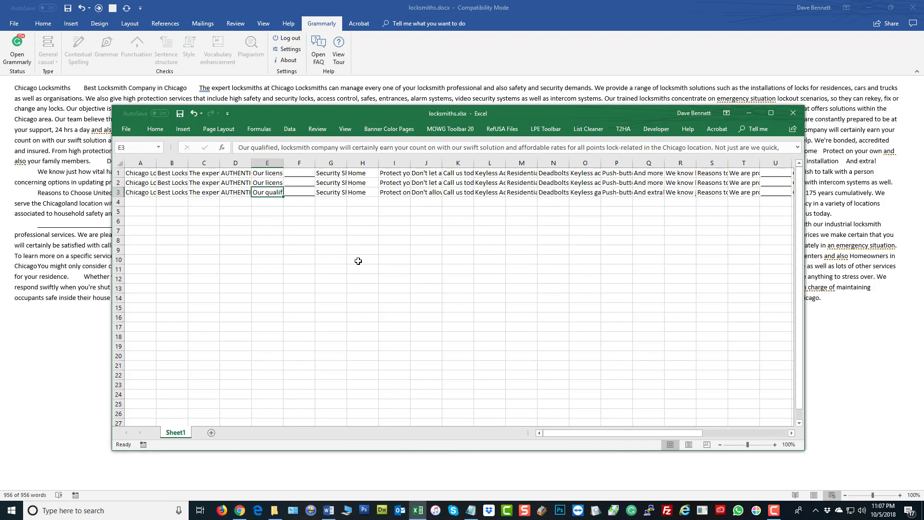
key("alt+Tab")
left_click(107, 180)
key("ctrl+a")
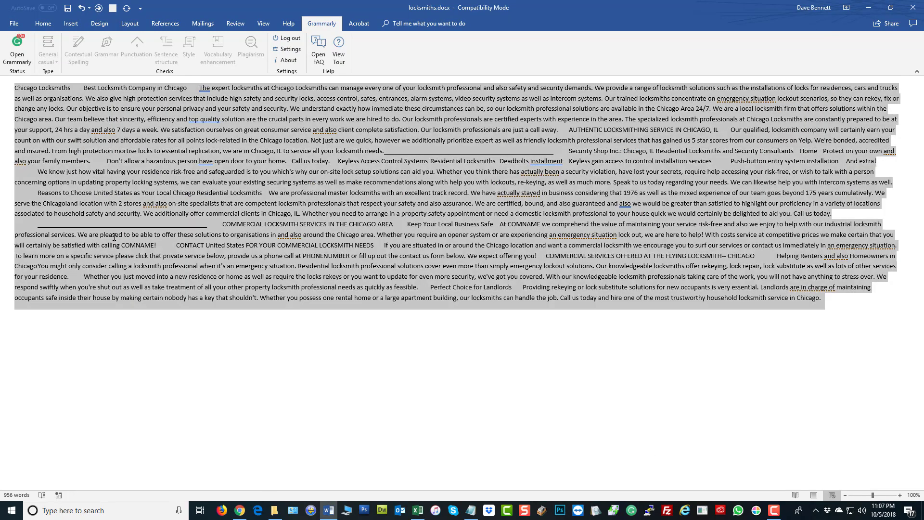
key("ctrl+v")
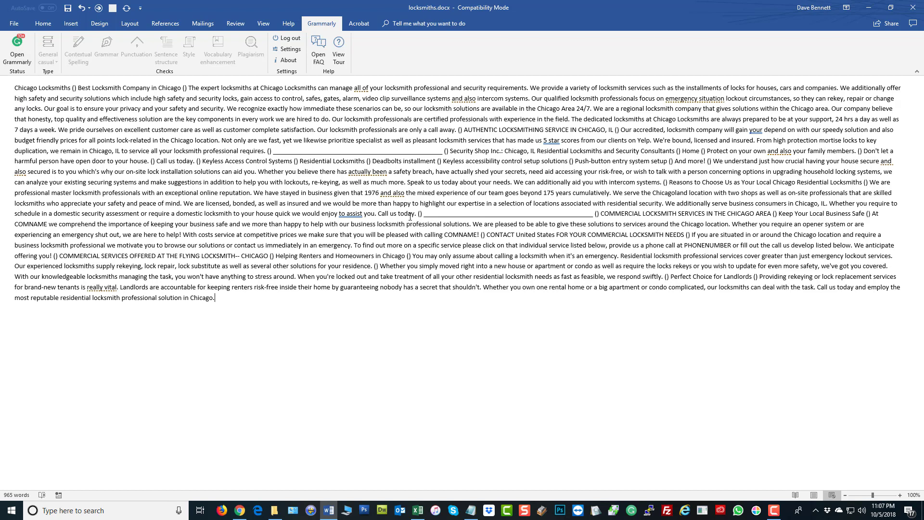
- Try pasting the version still containing "()" markers at cell A4 of locksmiths.xlsx in Excel, and undo the paste
key("alt+Tab")
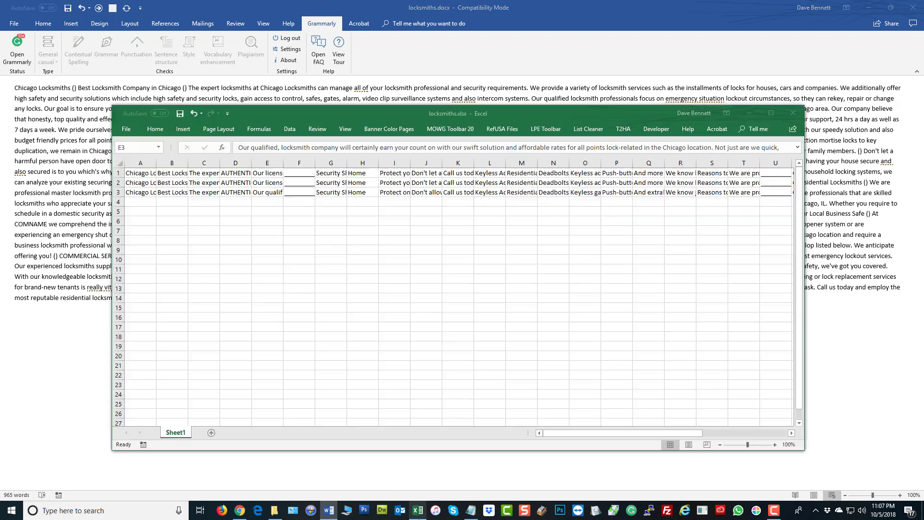
right_click(144, 203)
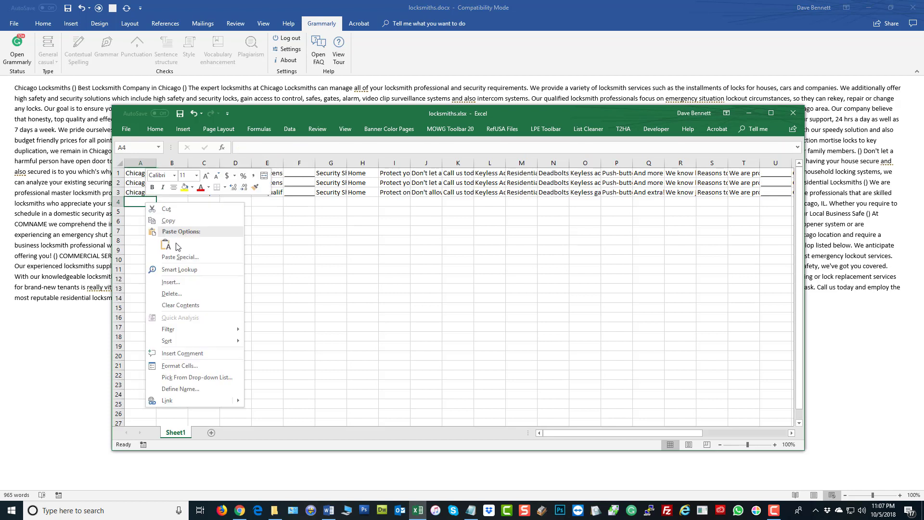
left_click(166, 245)
left_click(455, 287)
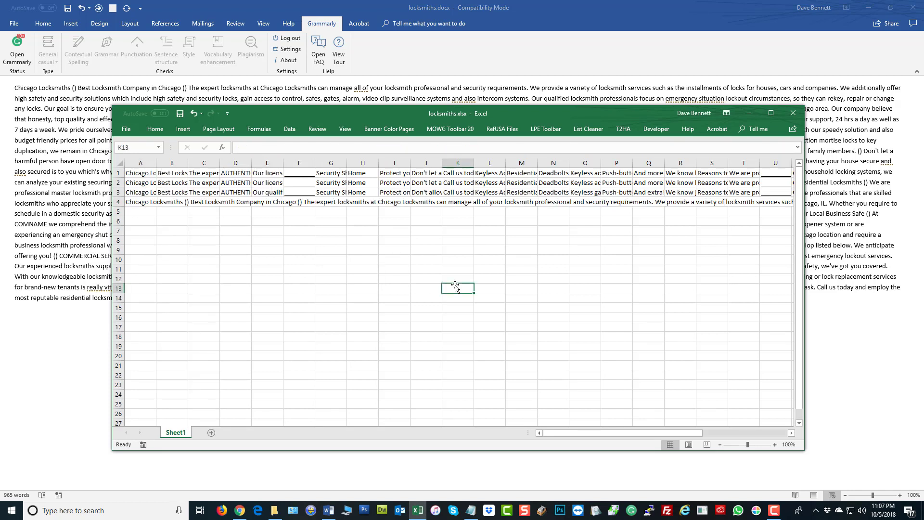
left_click(193, 114)
left_click(269, 300)
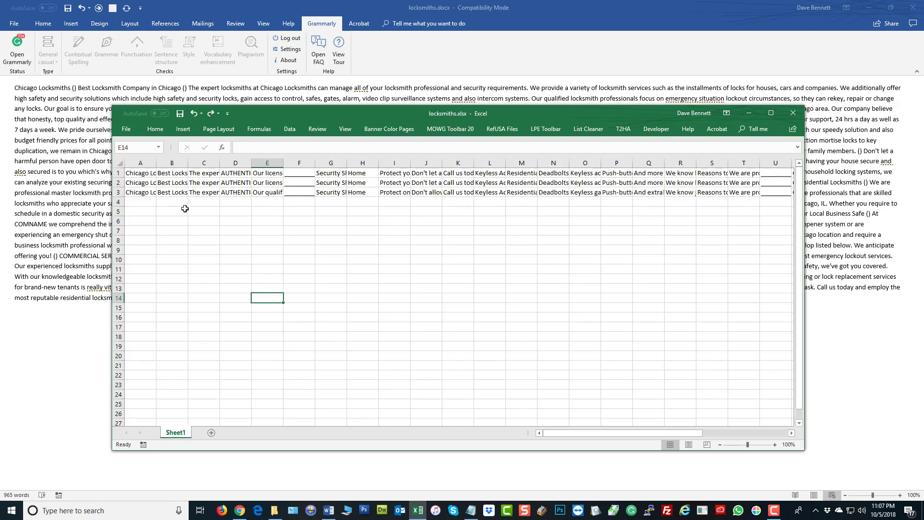